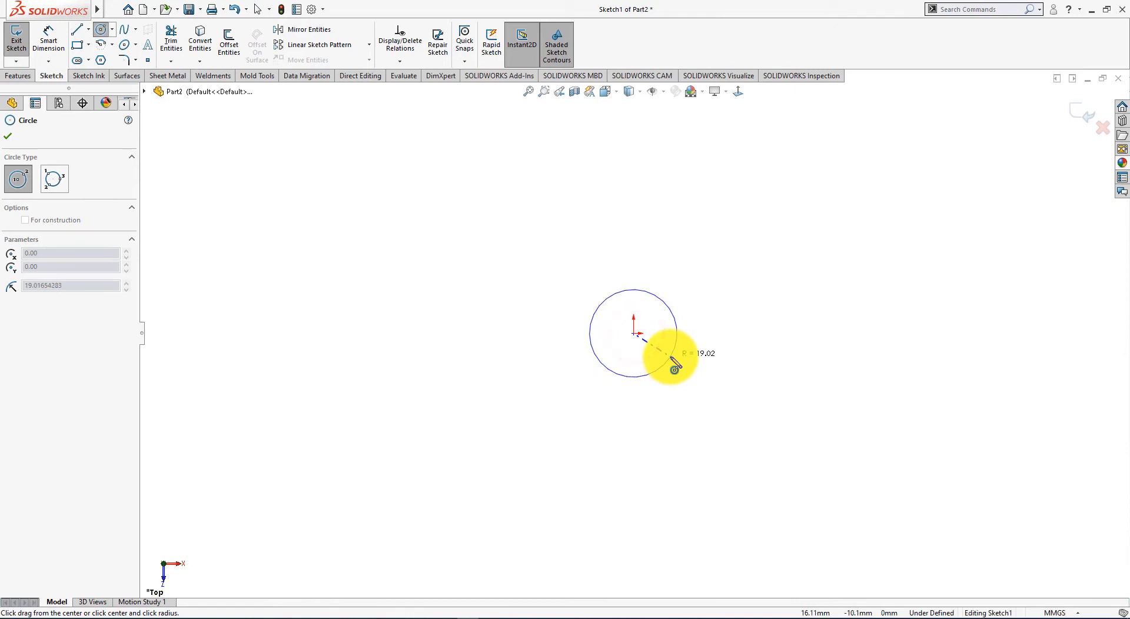
Sketch a circle of about 19 mm radius centred on the origin and check the exercise drawing
{"action": "left_click", "coordinate": [675, 369]}
{"action": "key", "text": "alt+Tab"}
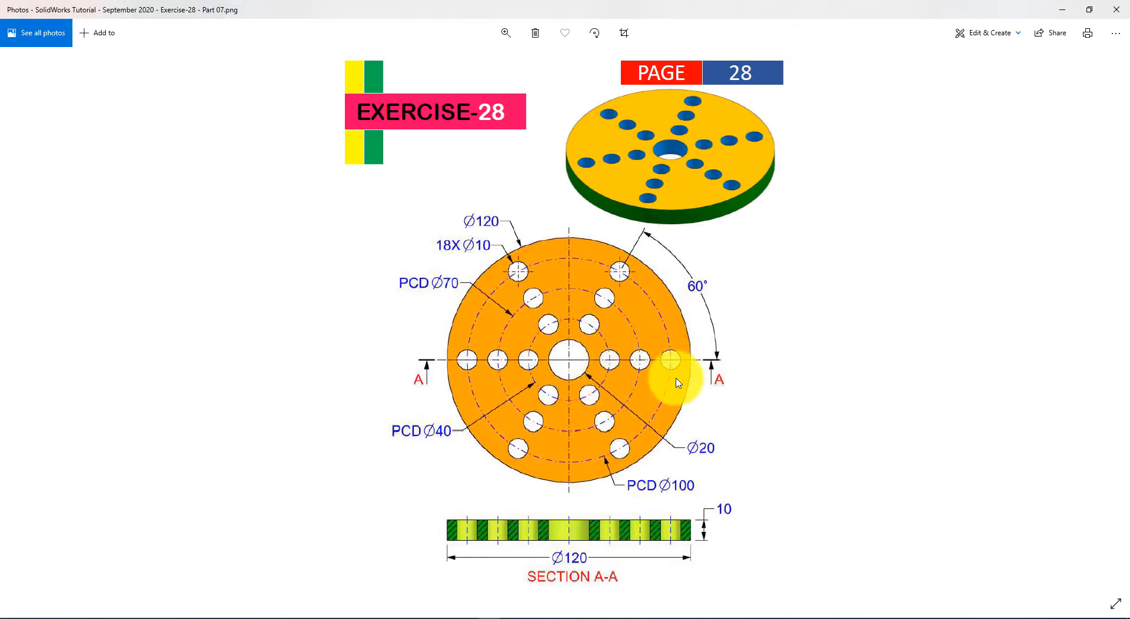
{"action": "key", "text": "alt+Tab"}
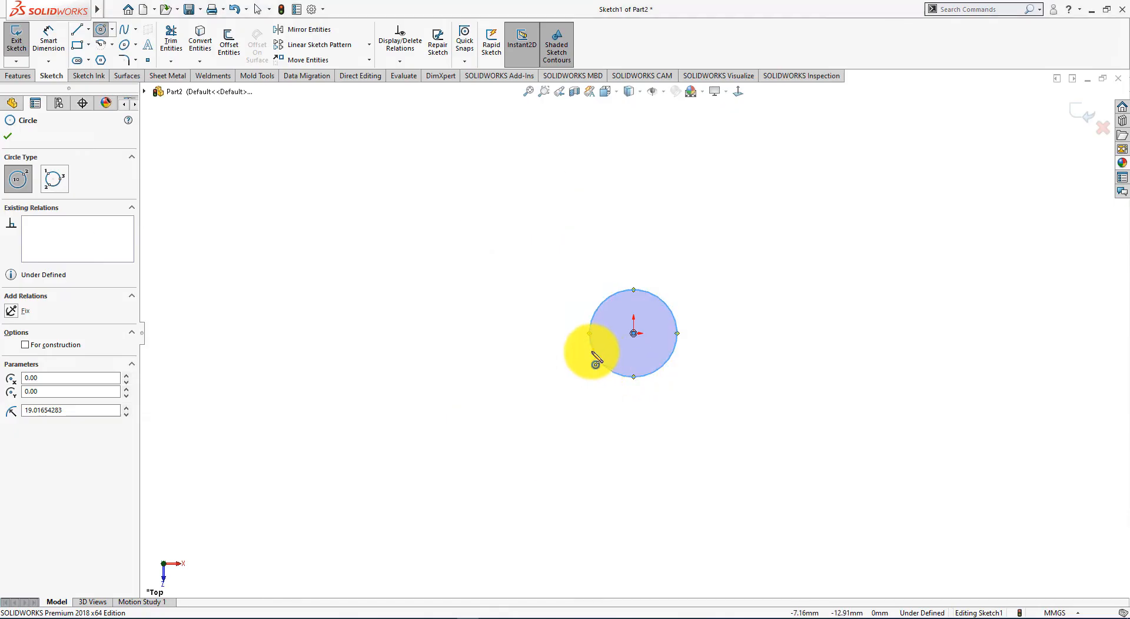
Sketch three concentric construction circles around the origin with radii of about 34, 46 and 57 mm
{"action": "left_click", "coordinate": [633, 334]}
{"action": "left_click", "coordinate": [712, 351]}
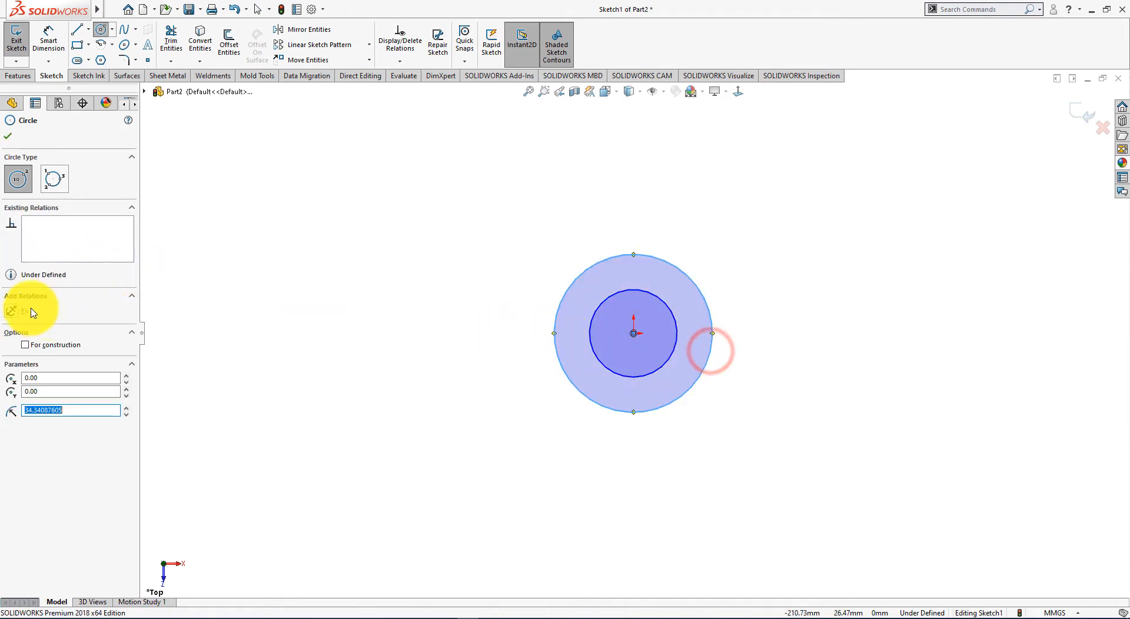
{"action": "left_click", "coordinate": [33, 347]}
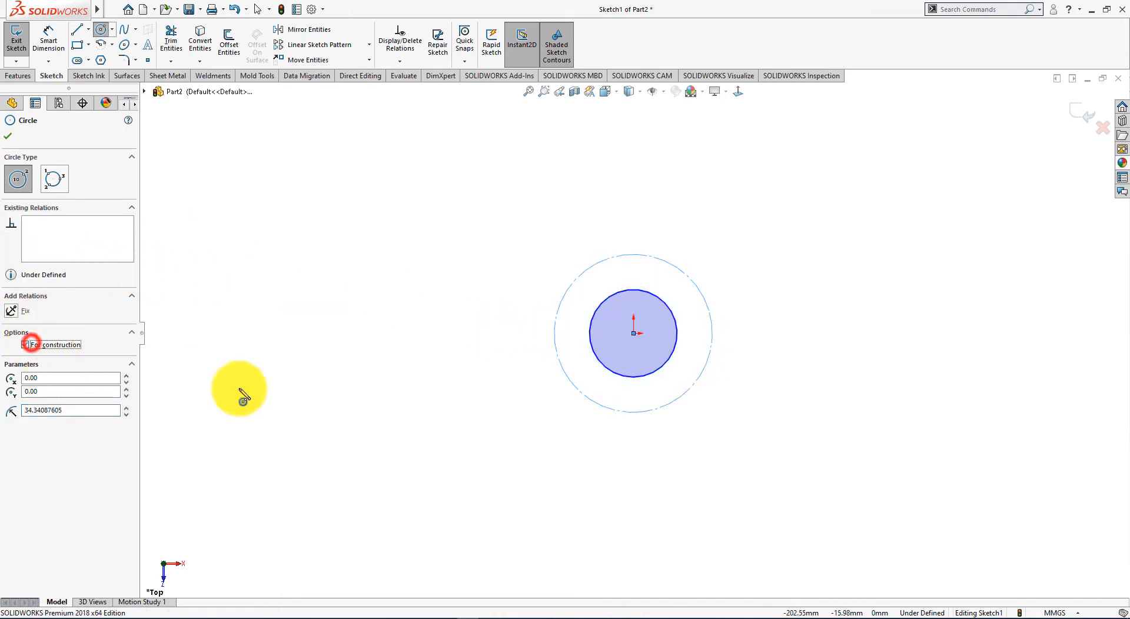
{"action": "left_click", "coordinate": [634, 334]}
{"action": "left_click", "coordinate": [734, 368]}
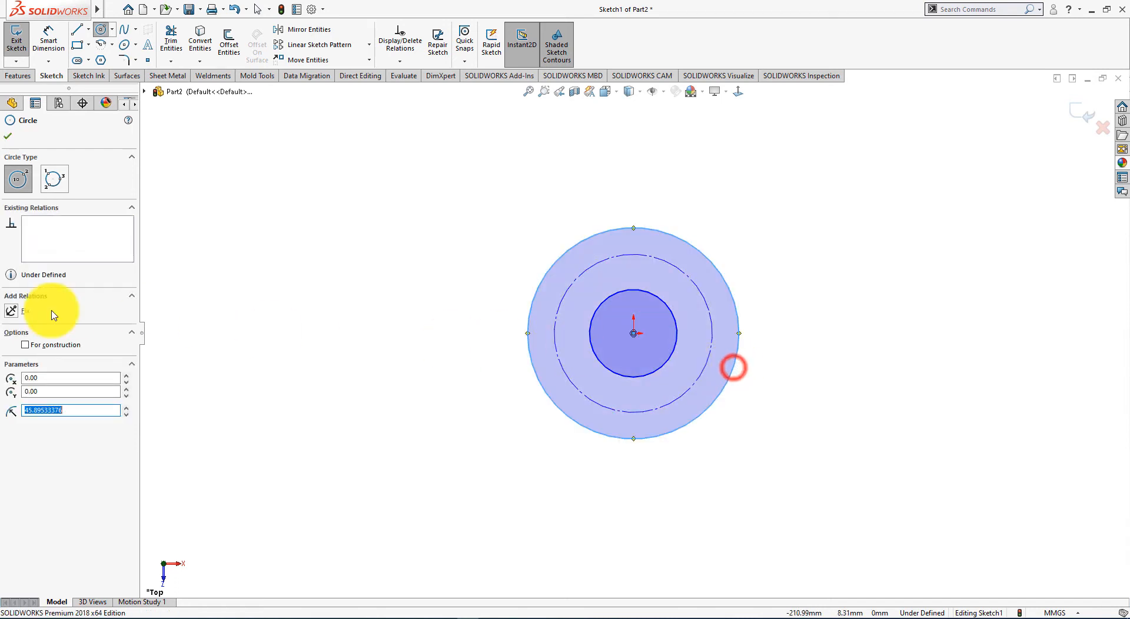
{"action": "left_click", "coordinate": [26, 345]}
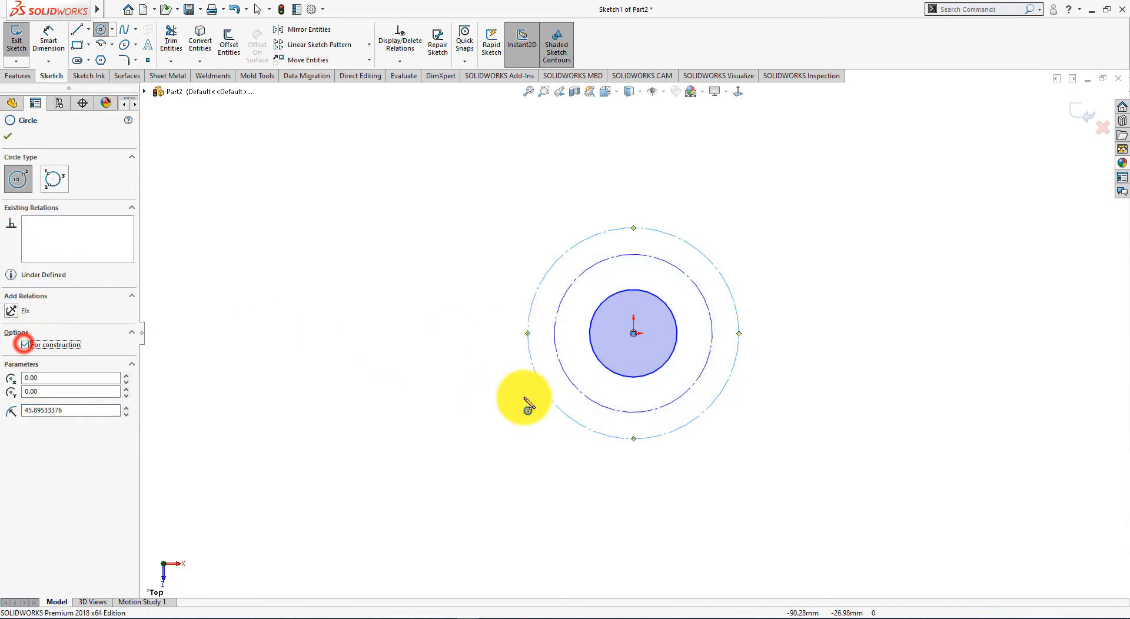
{"action": "left_click", "coordinate": [634, 333]}
{"action": "left_click", "coordinate": [753, 384]}
{"action": "left_click", "coordinate": [22, 345]}
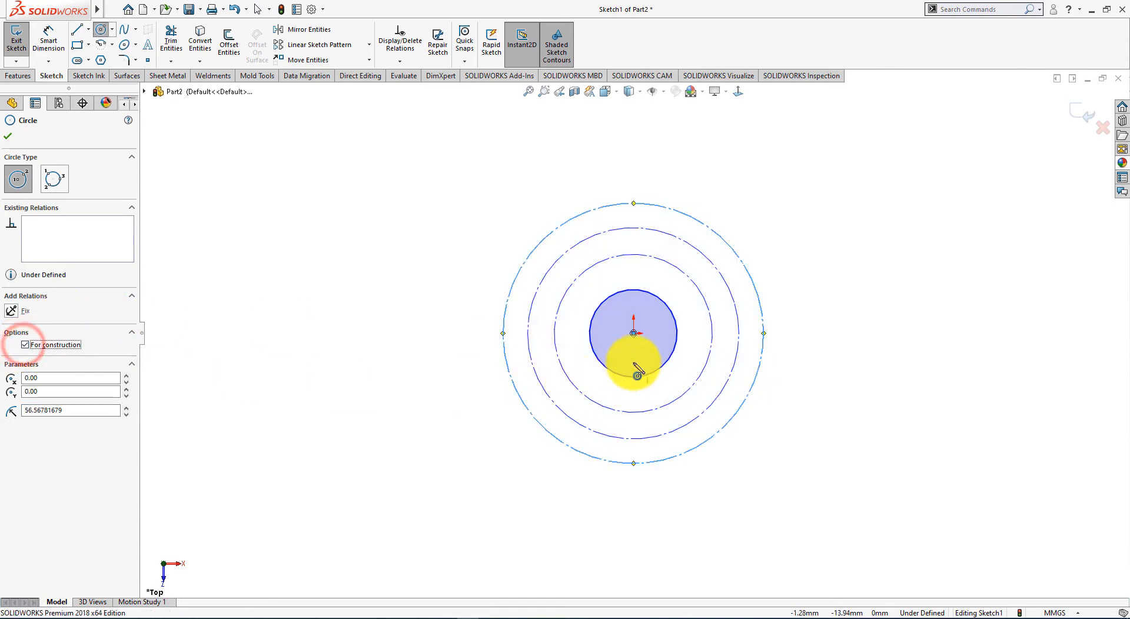
Sketch an outer solid circle of about 72 mm radius centred on the origin
{"action": "left_click", "coordinate": [633, 334]}
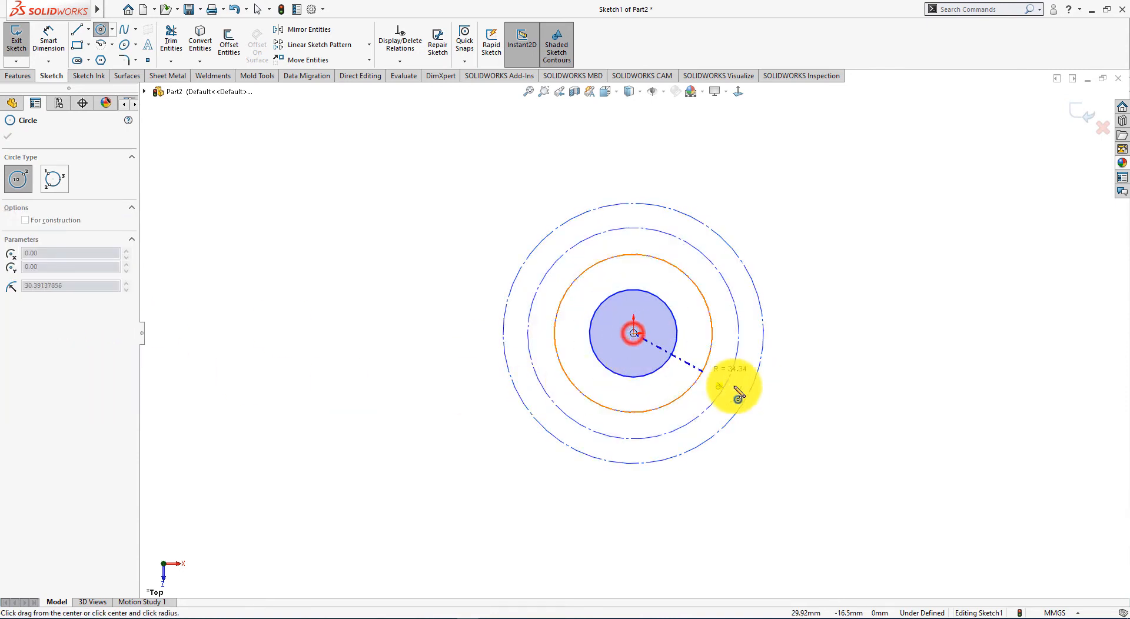
{"action": "left_click", "coordinate": [781, 408]}
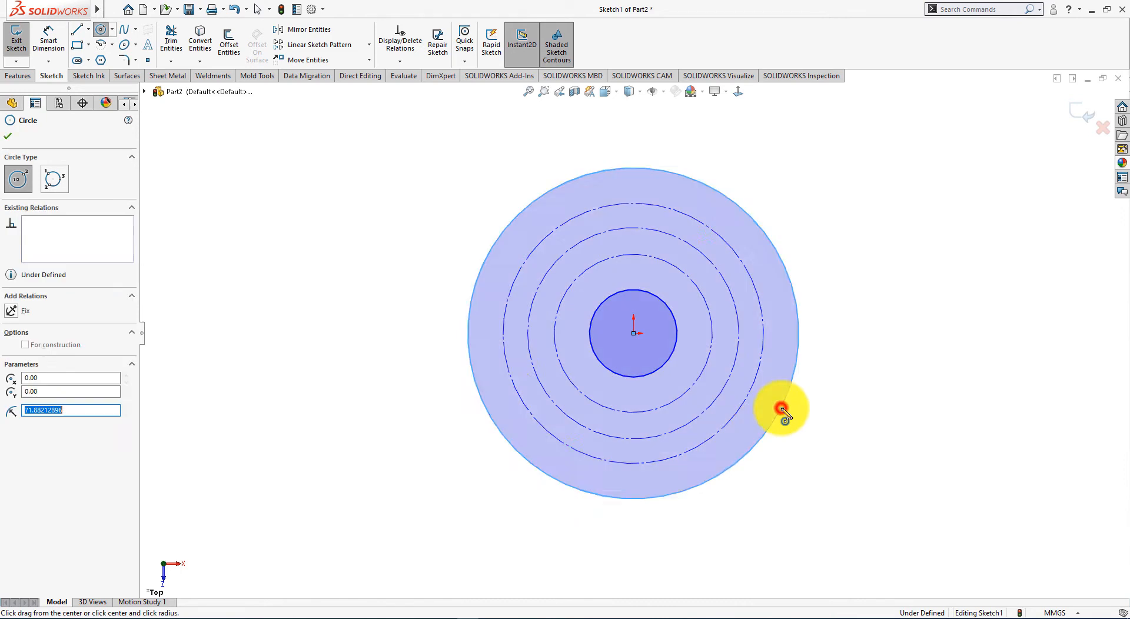
{"action": "left_click", "coordinate": [10, 136]}
{"action": "left_click", "coordinate": [282, 207]}
Dimension the outer circle with a diameter of 120 mm, as given in the exercise drawing
{"action": "left_click", "coordinate": [41, 39]}
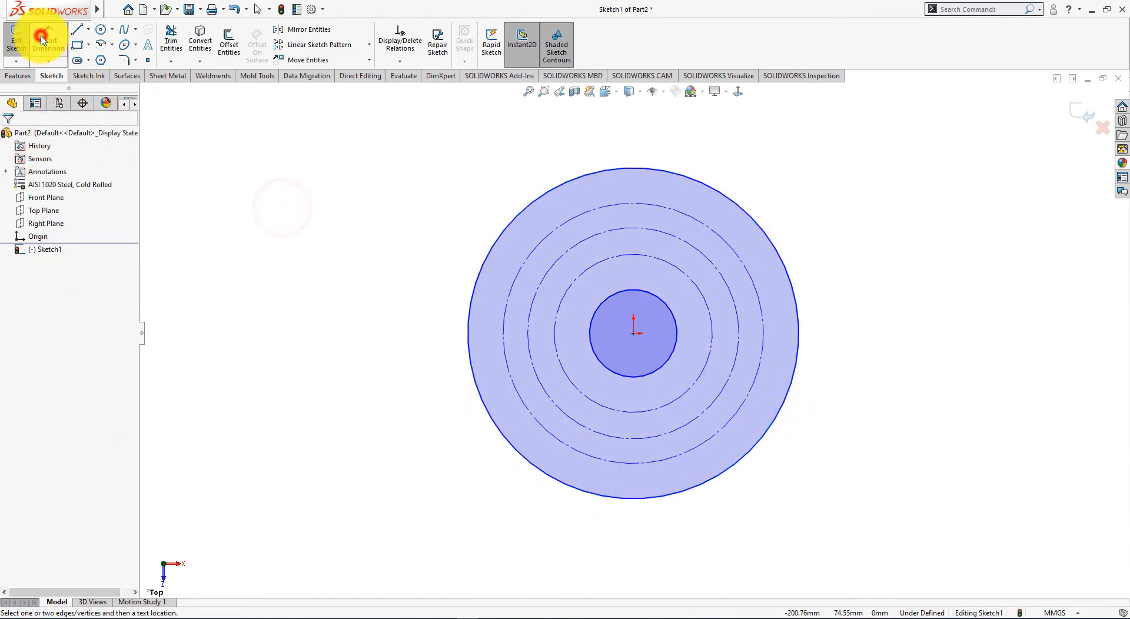
{"action": "left_click", "coordinate": [505, 230]}
{"action": "left_click", "coordinate": [407, 173]}
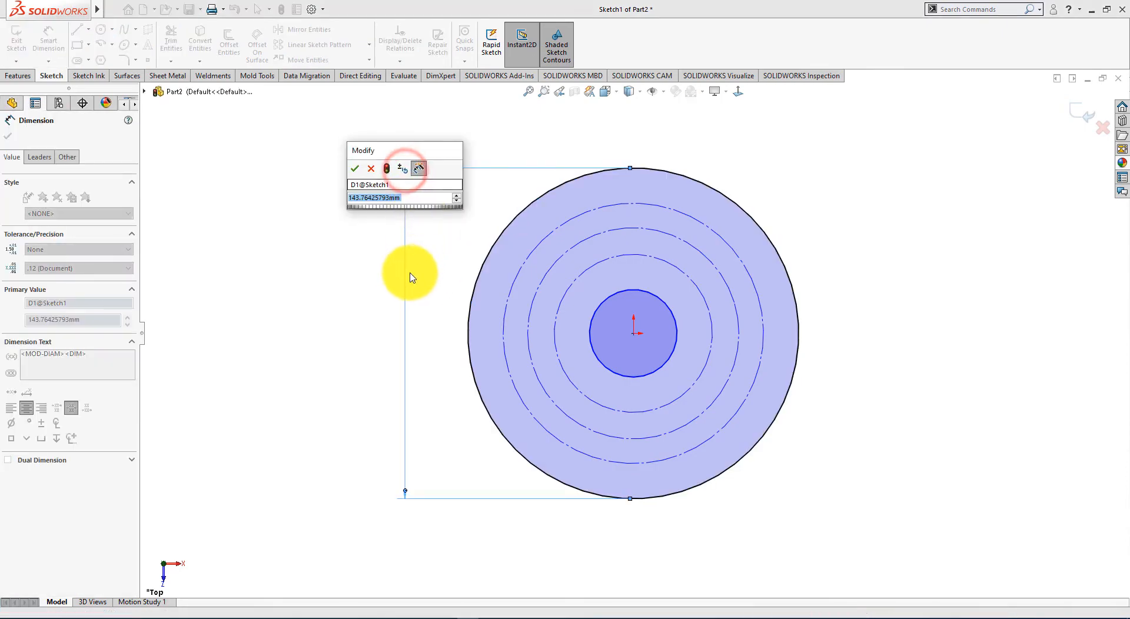
{"action": "key", "text": "alt+Tab"}
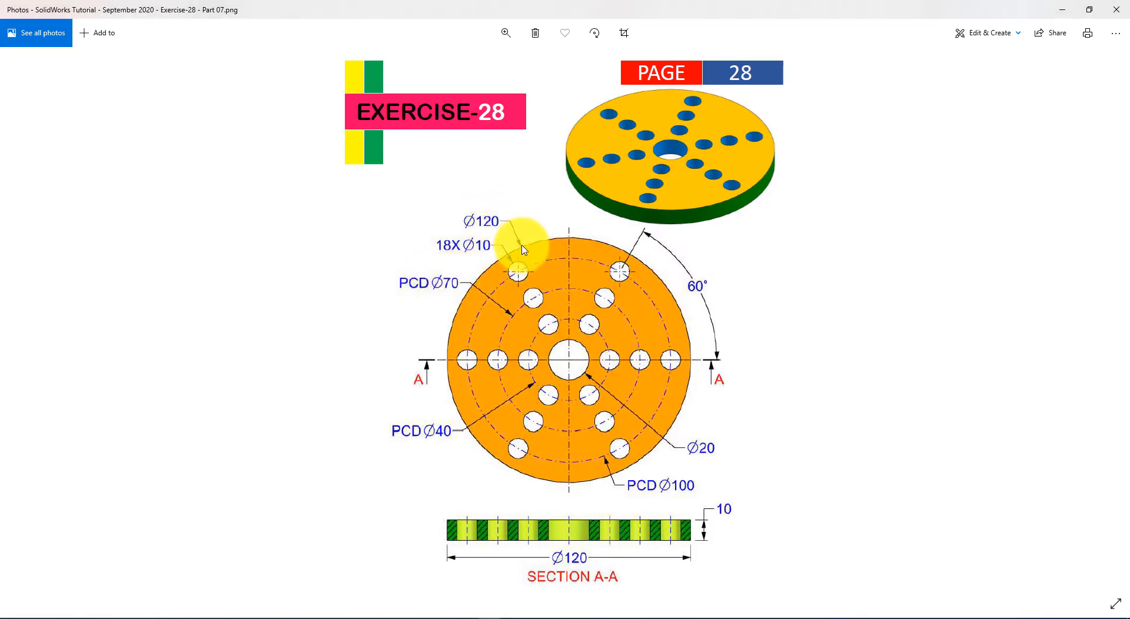
{"action": "key", "text": "alt+Tab"}
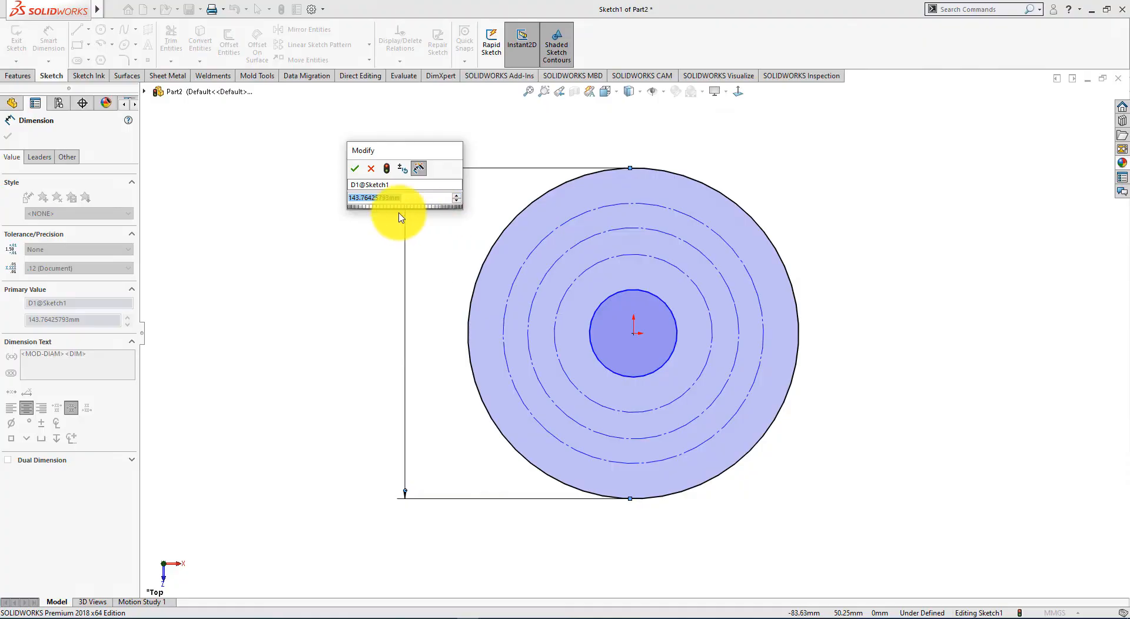
{"action": "key", "text": "Return"}
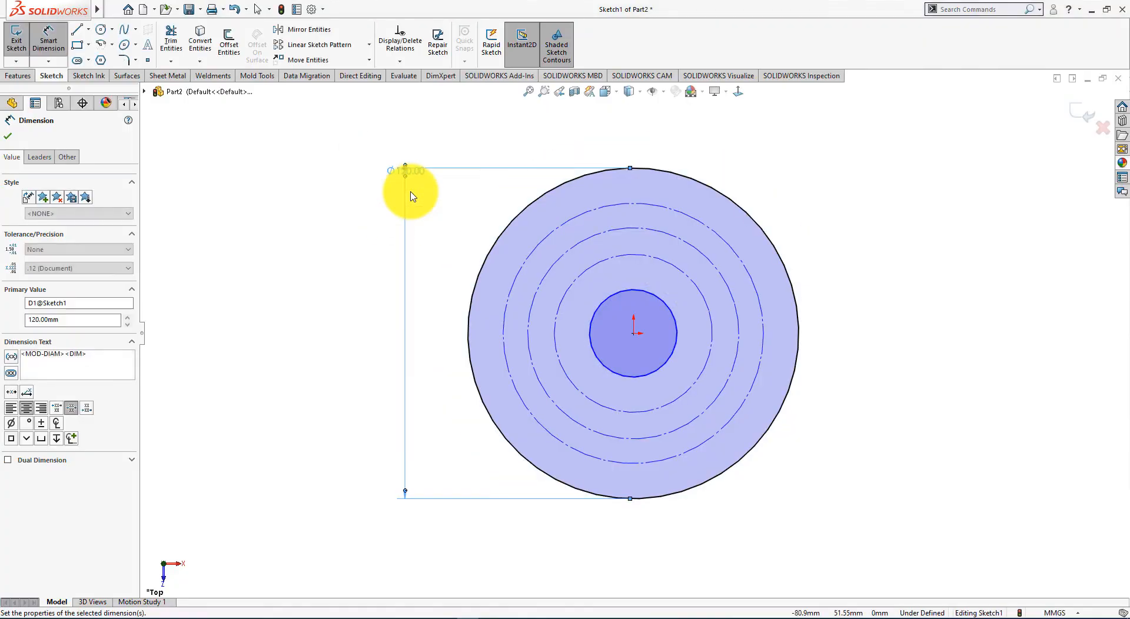
Dimension the largest construction circle with the 100 mm pitch circle diameter from the exercise drawing
{"action": "left_click", "coordinate": [559, 231]}
{"action": "left_click", "coordinate": [438, 198]}
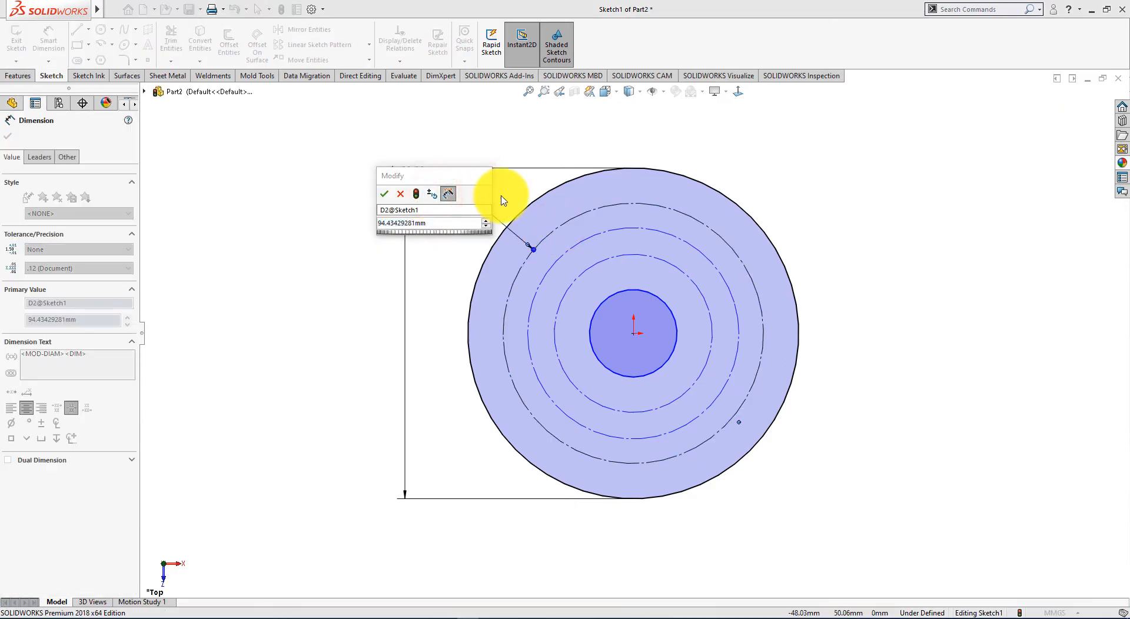
{"action": "key", "text": "alt+Tab"}
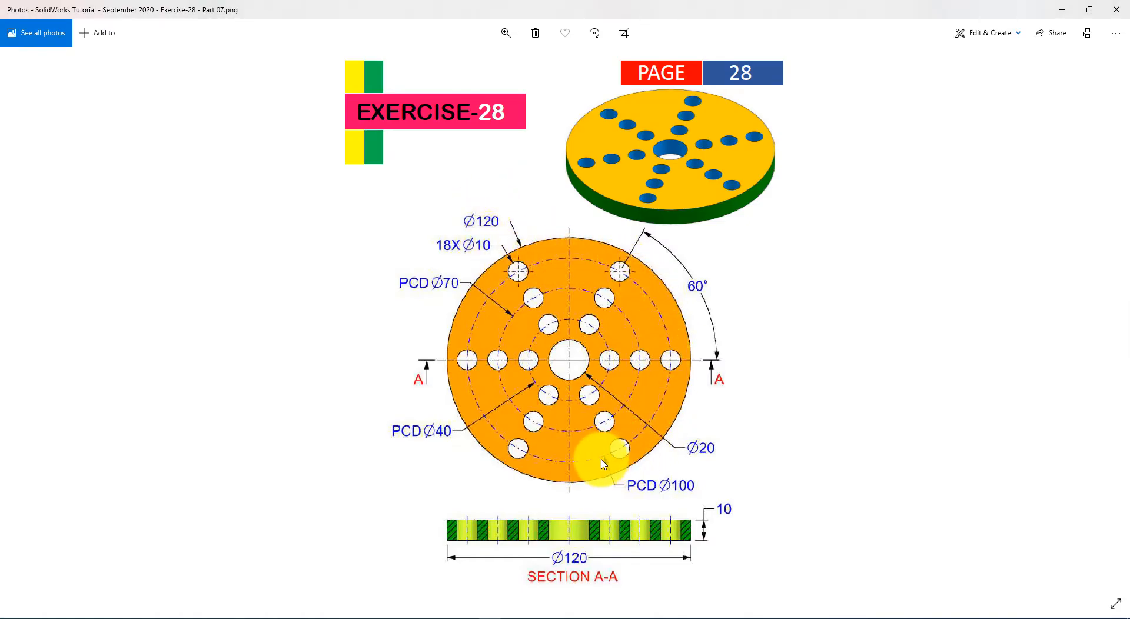
{"action": "key", "text": "alt+Tab"}
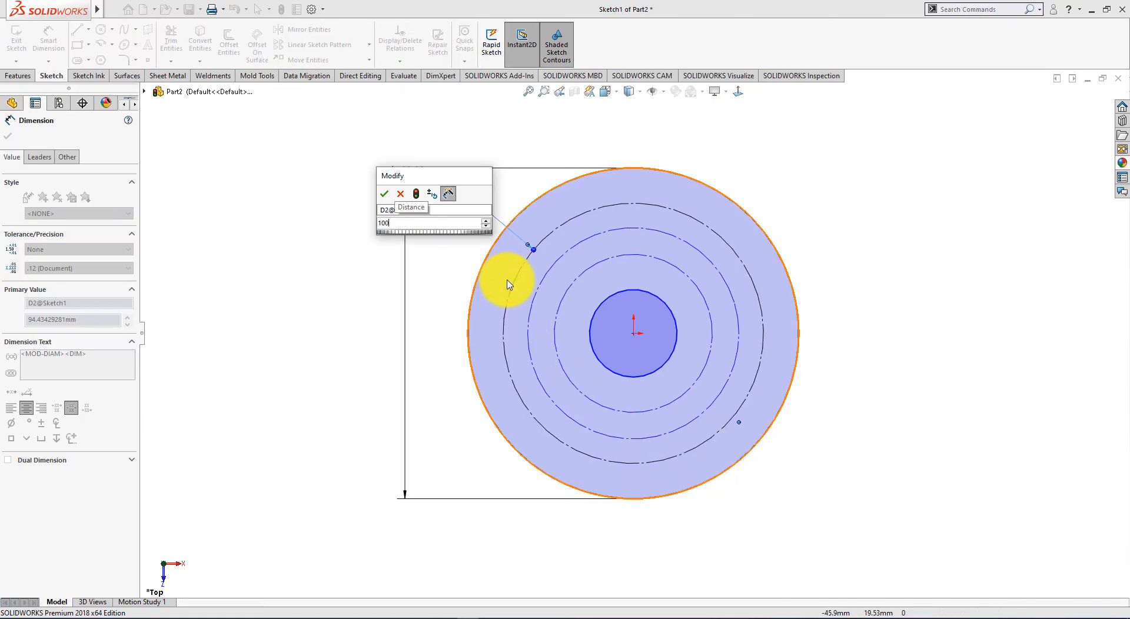
{"action": "key", "text": "Return"}
Dimension the middle construction circle with the 70 mm pitch circle diameter from the exercise drawing
{"action": "left_click", "coordinate": [536, 282]}
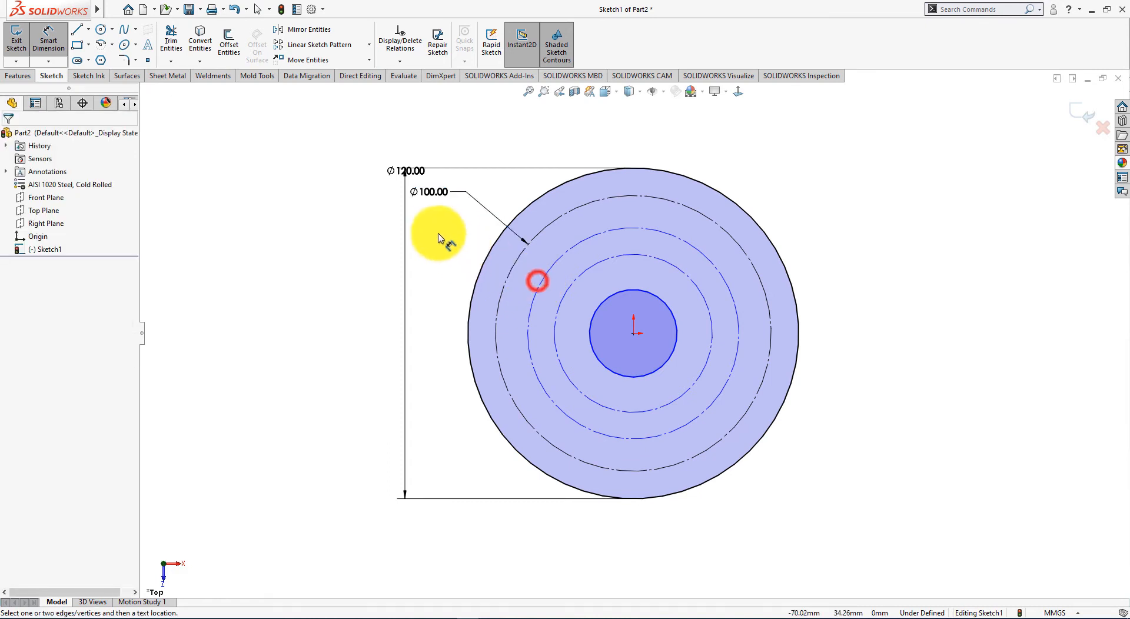
{"action": "left_click", "coordinate": [533, 295]}
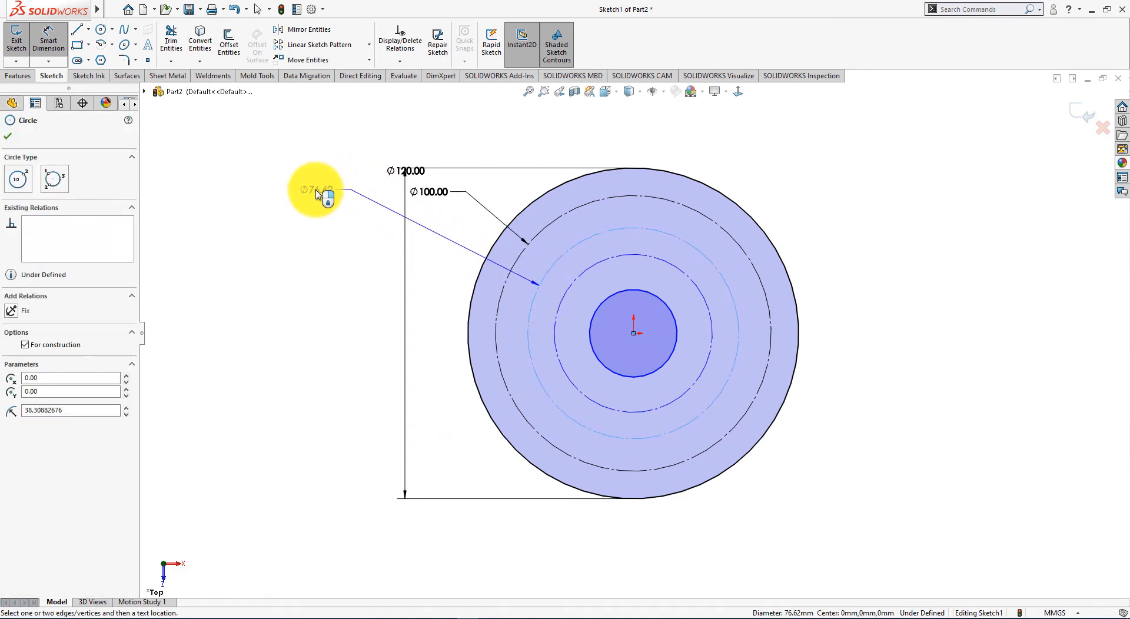
{"action": "left_click", "coordinate": [317, 195]}
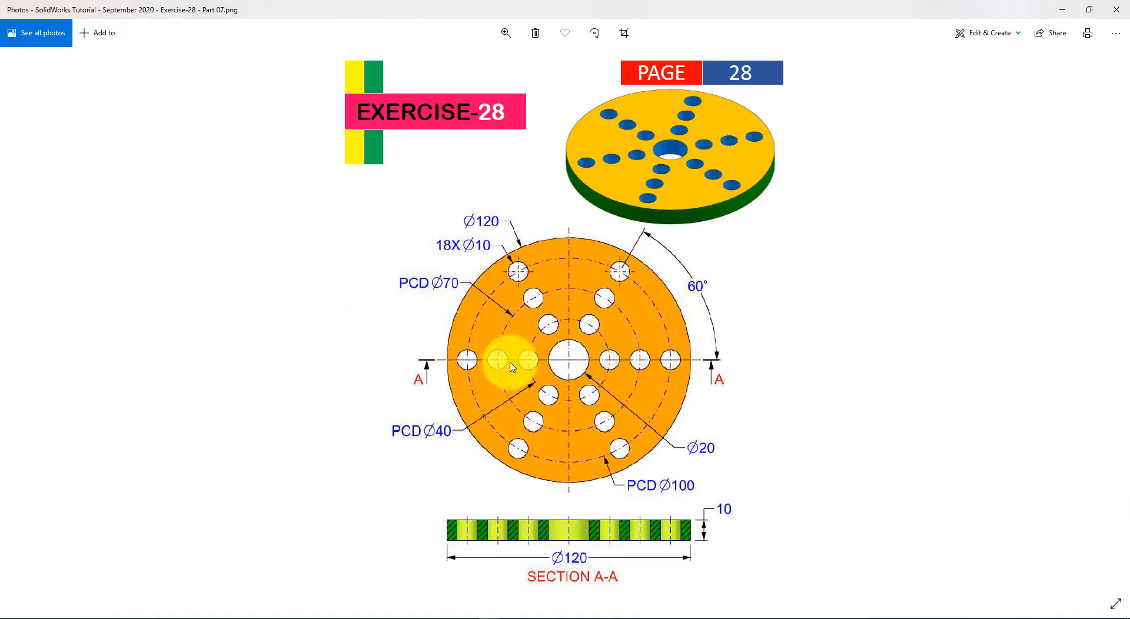
{"action": "key", "text": "alt+Tab"}
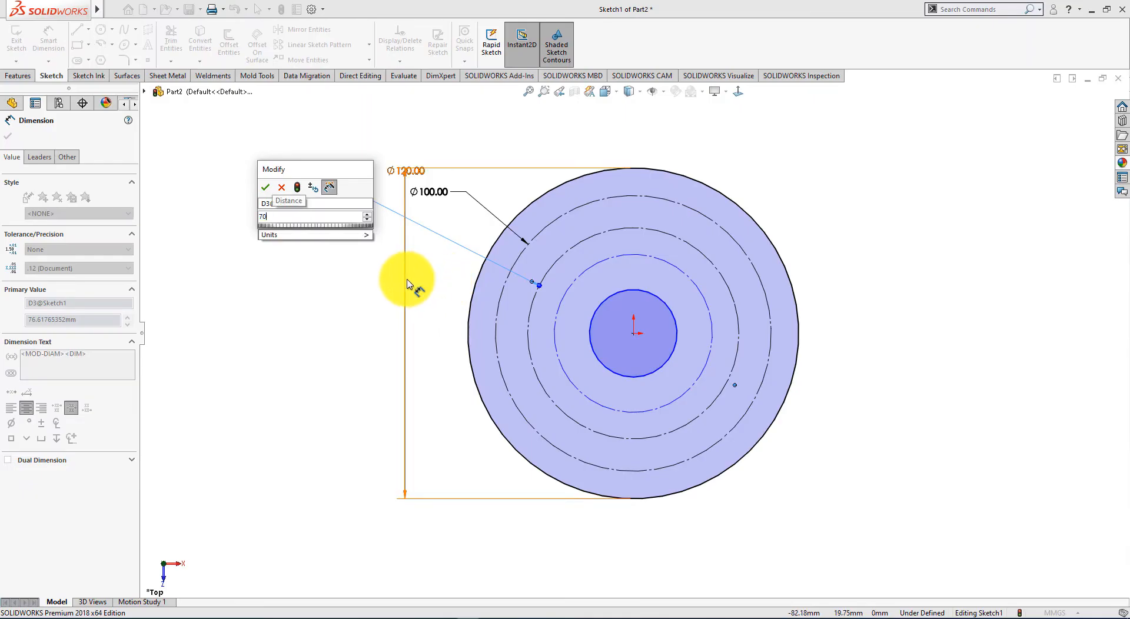
{"action": "type", "text": "70"}
{"action": "key", "text": "Return"}
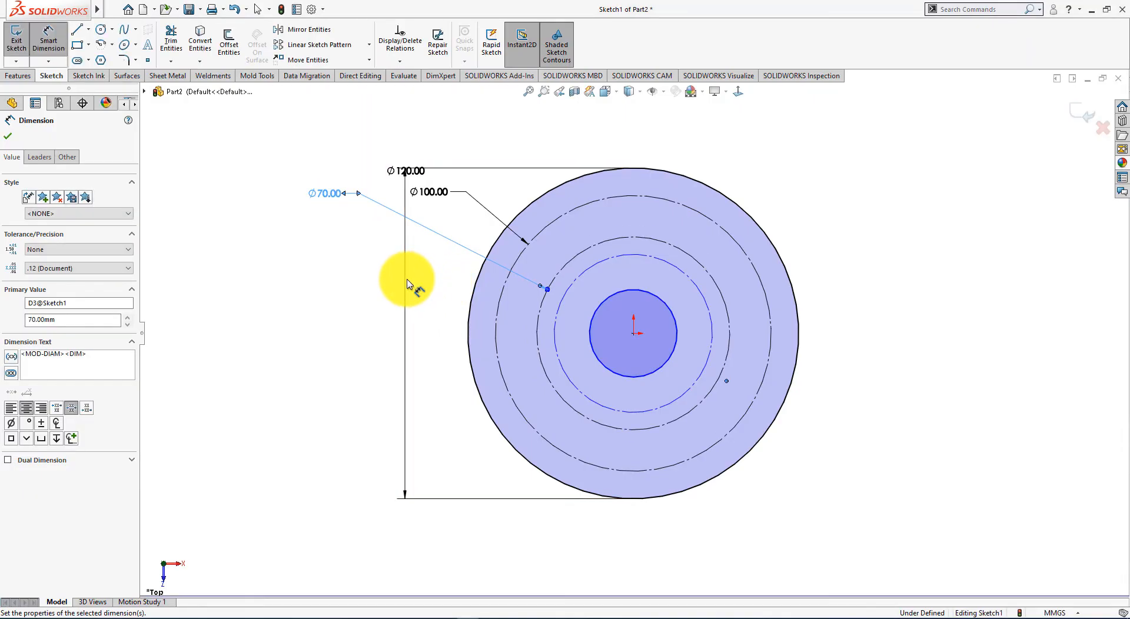
Dimension the smallest construction circle with the 40 mm pitch circle diameter from the exercise drawing
{"action": "left_click", "coordinate": [555, 323]}
{"action": "left_click", "coordinate": [329, 235]}
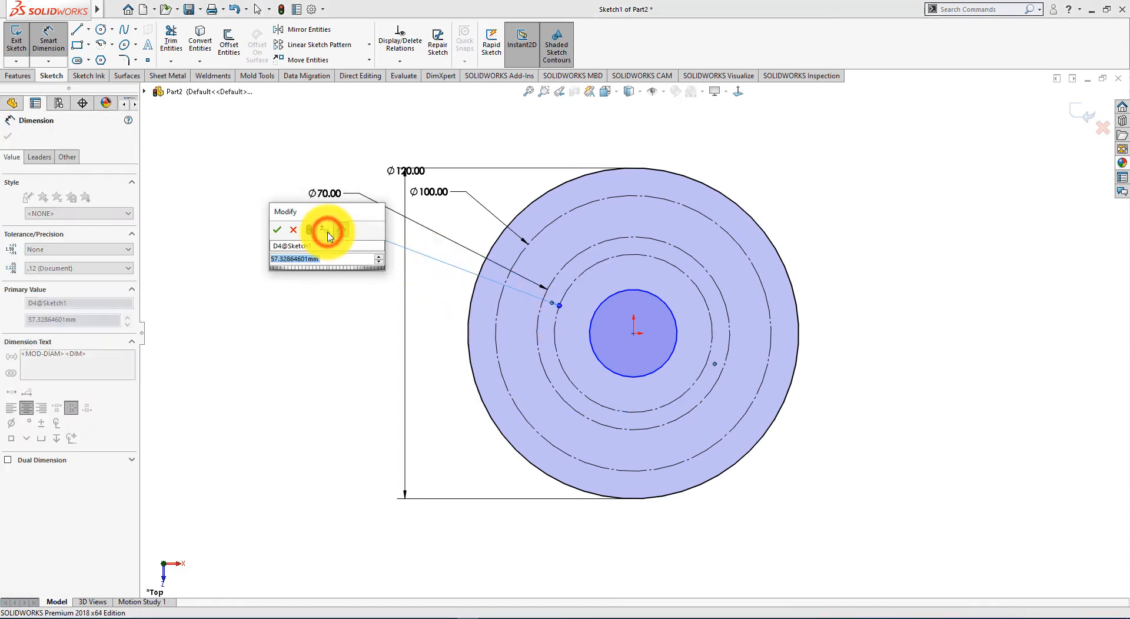
{"action": "key", "text": "alt+Tab"}
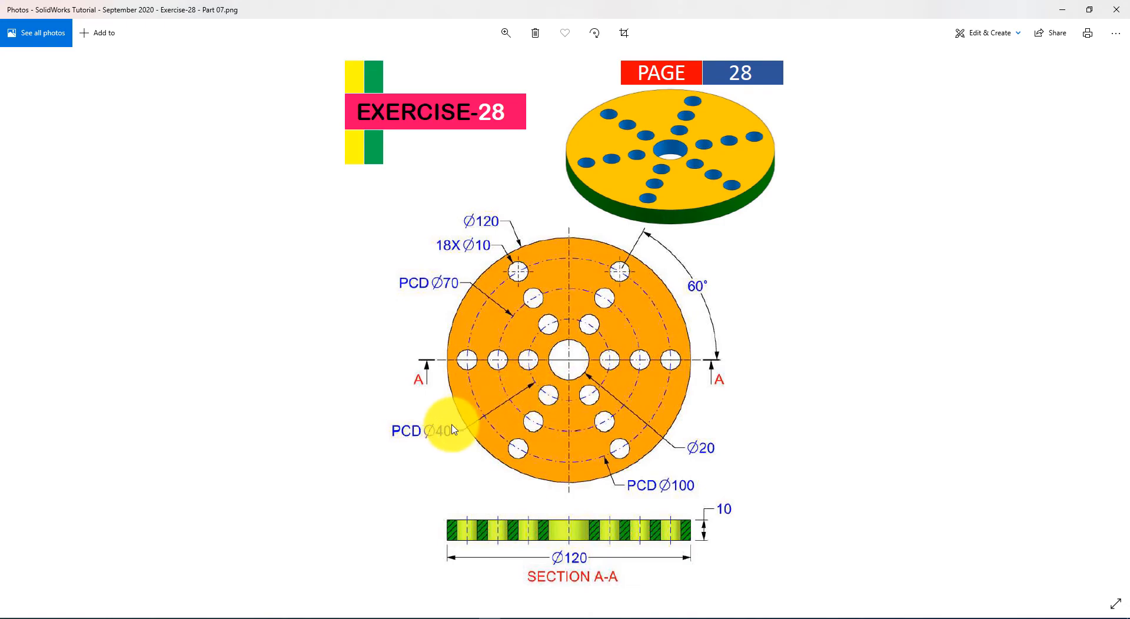
{"action": "key", "text": "alt+Tab"}
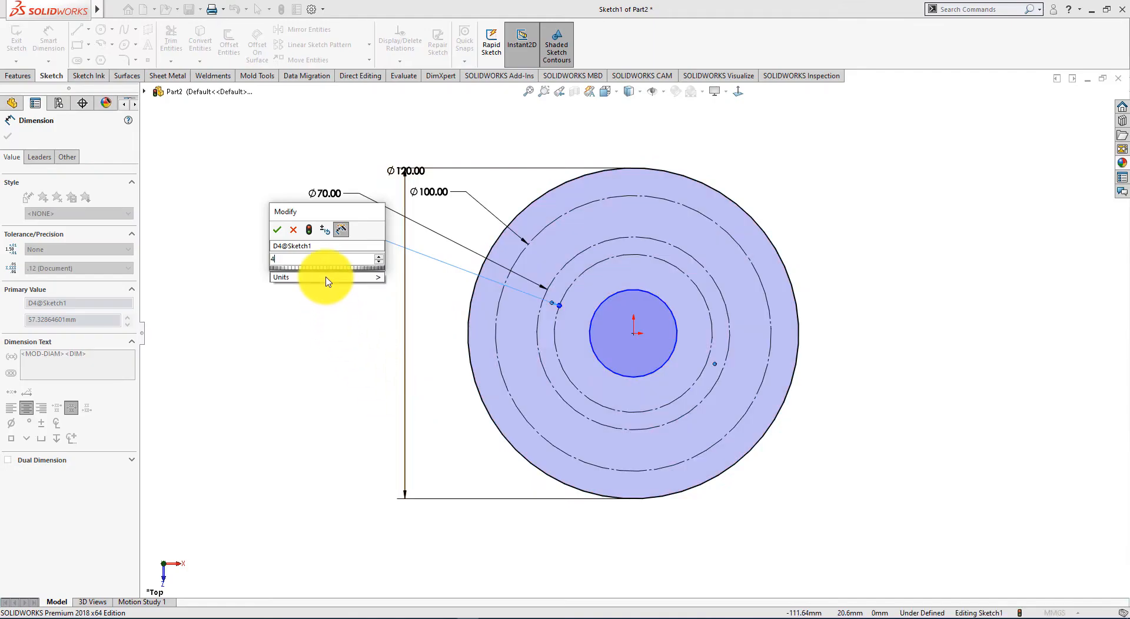
{"action": "key", "text": "Return"}
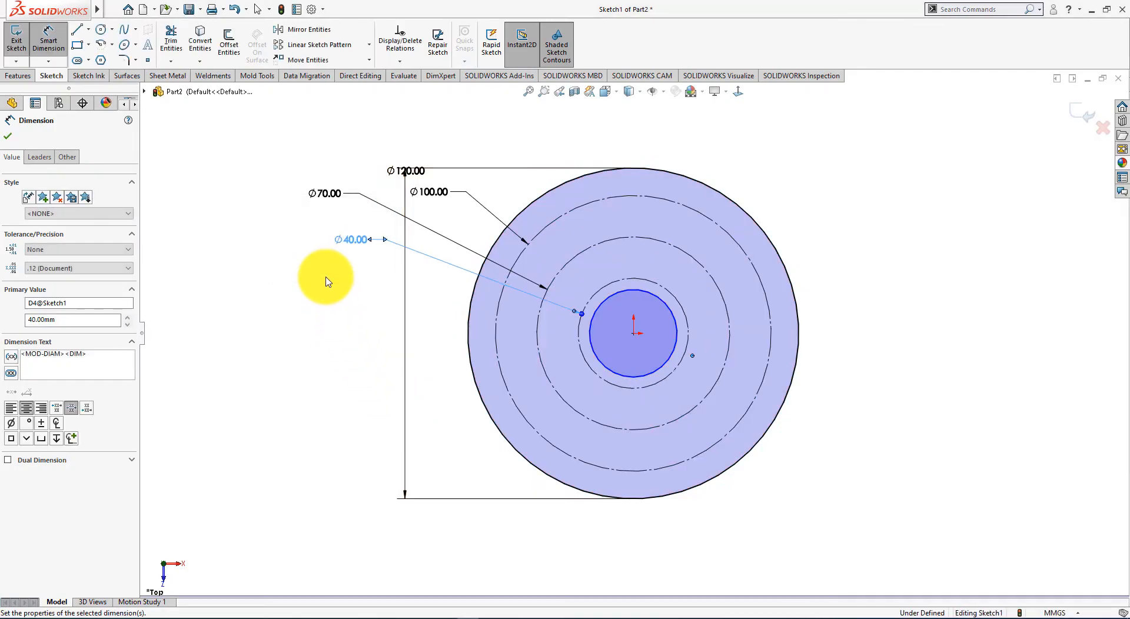
Dimension the central solid circle with a diameter of 20 mm, as given in the exercise drawing
{"action": "left_click", "coordinate": [601, 369]}
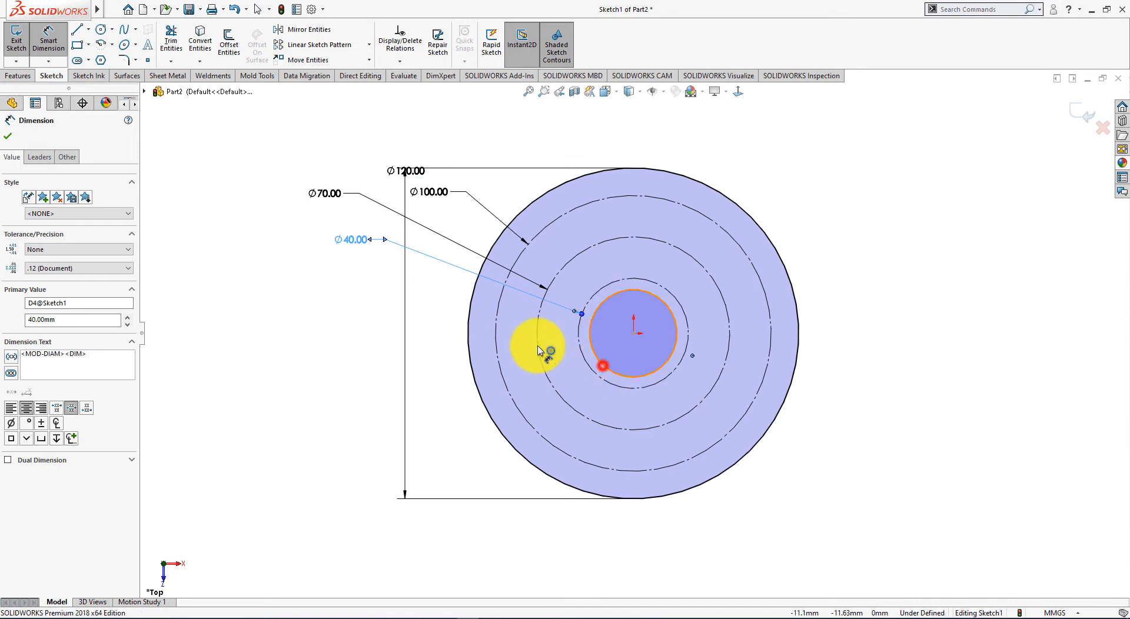
{"action": "left_click", "coordinate": [282, 261]}
{"action": "key", "text": "alt+Tab"}
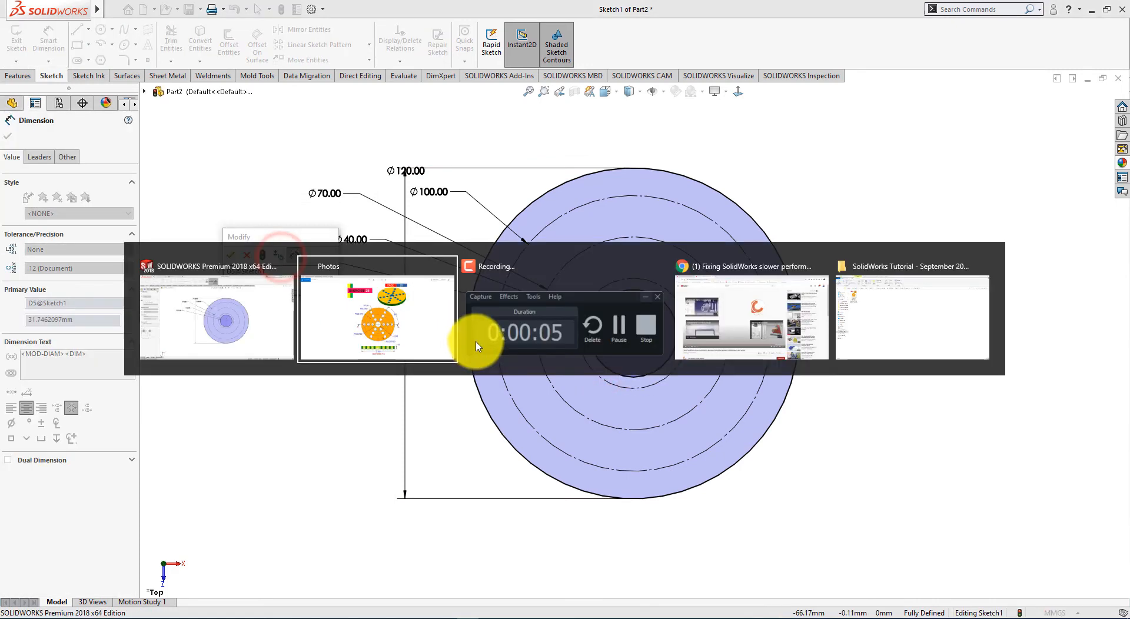
{"action": "key", "text": "alt+Tab"}
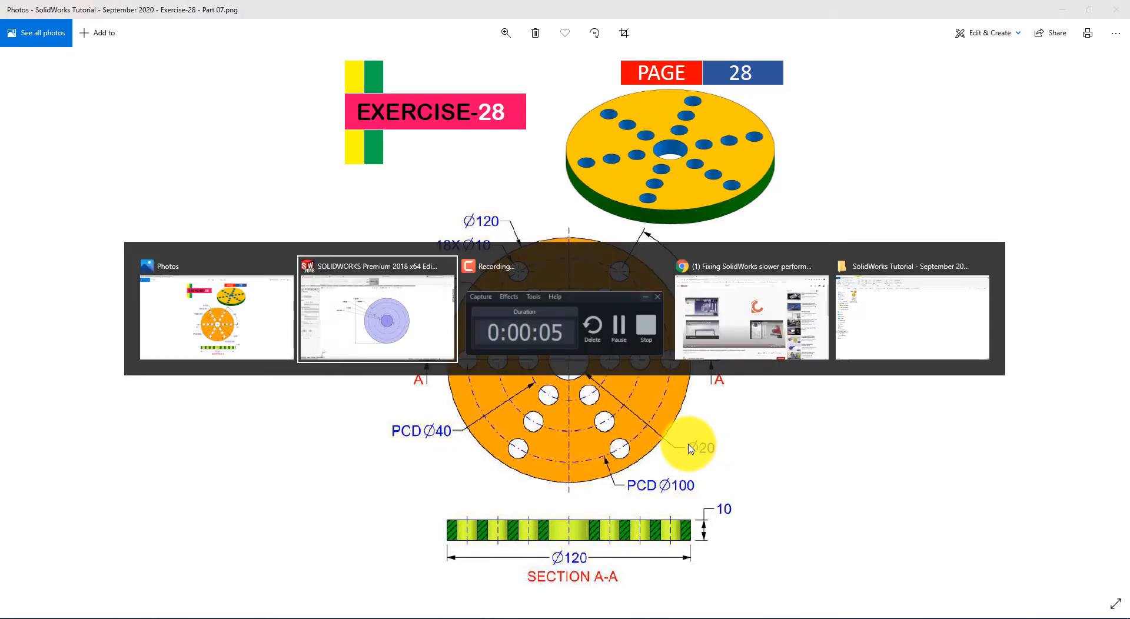
{"action": "type", "text": "20"}
{"action": "key", "text": "Return"}
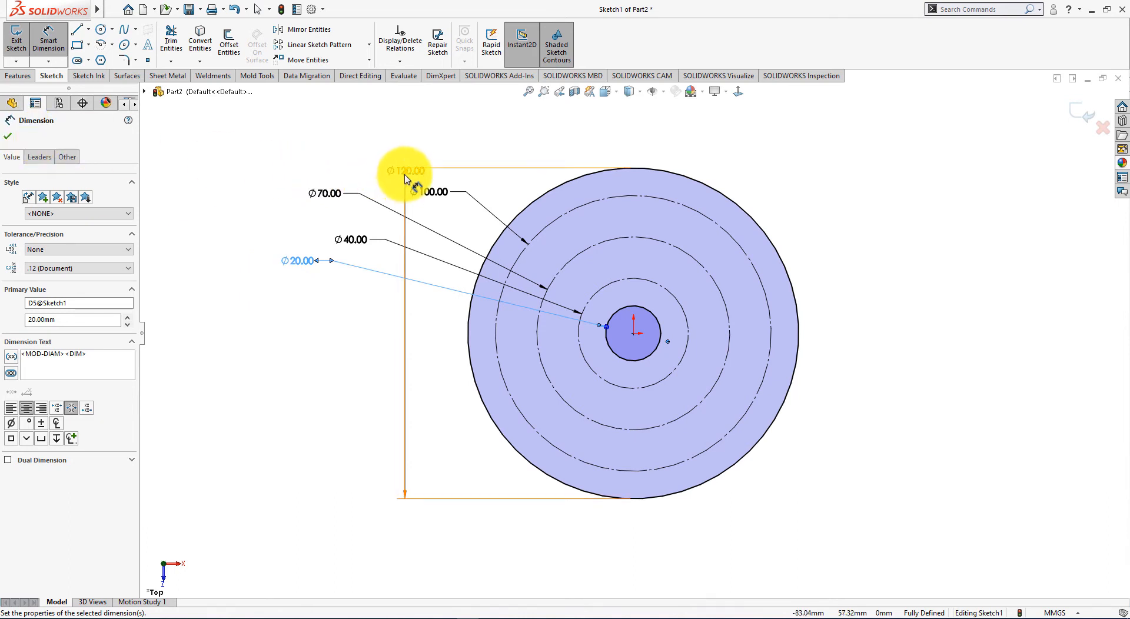
Move the outer circle's diameter dimension clear of the others and hide all sketch dimensions in the view
{"action": "left_click_drag", "start_coordinate": [397, 175], "coordinate": [224, 135]}
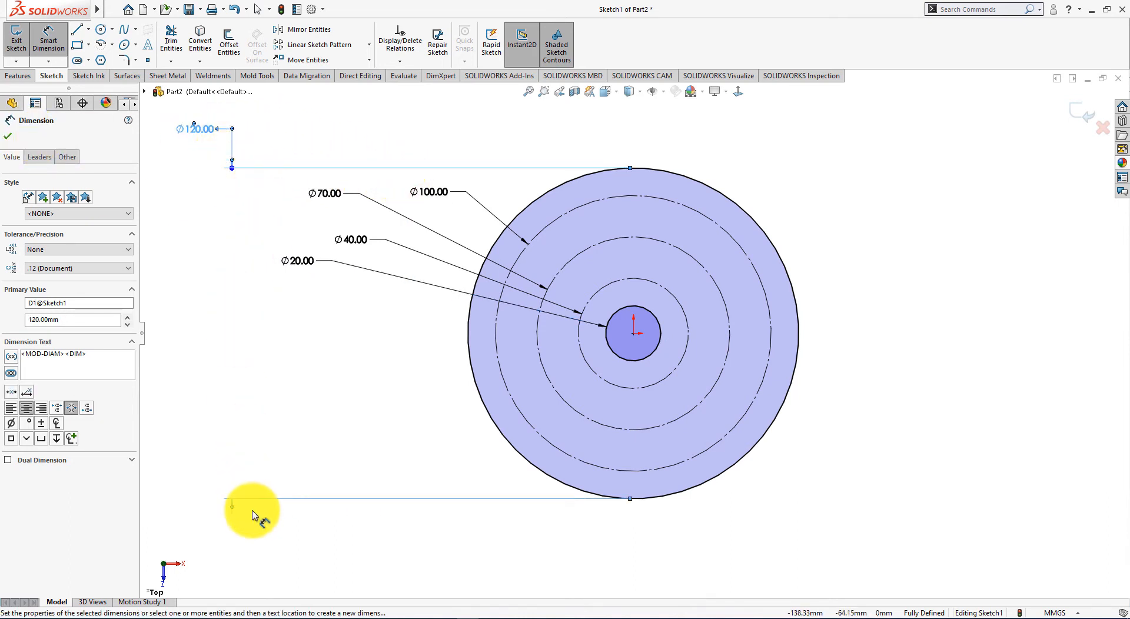
{"action": "left_click", "coordinate": [9, 139]}
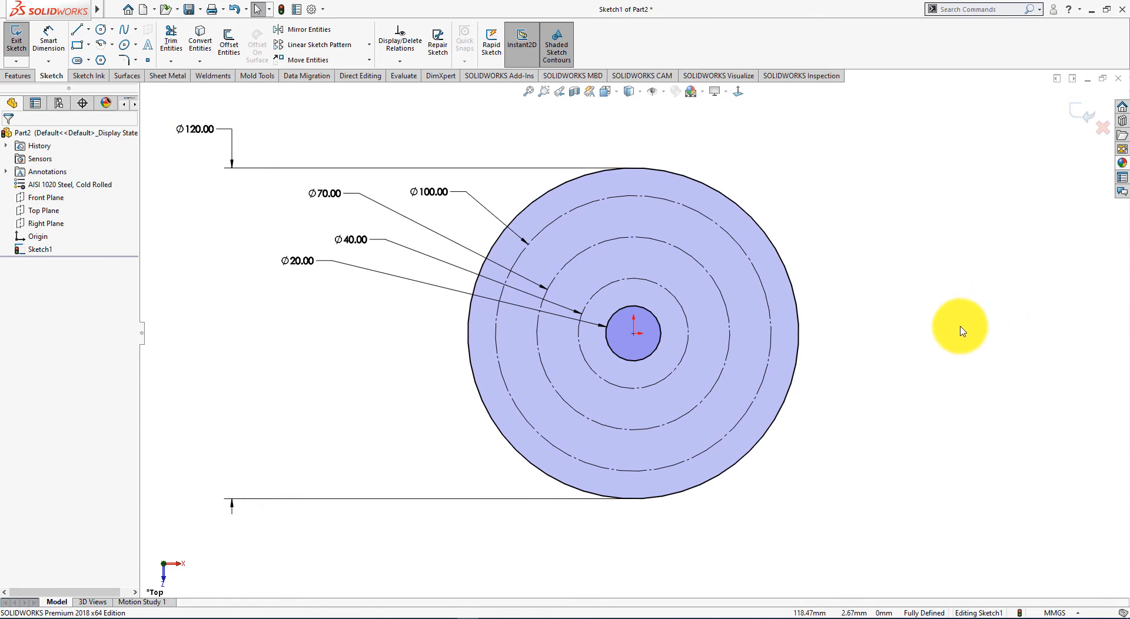
{"action": "left_click", "coordinate": [664, 93]}
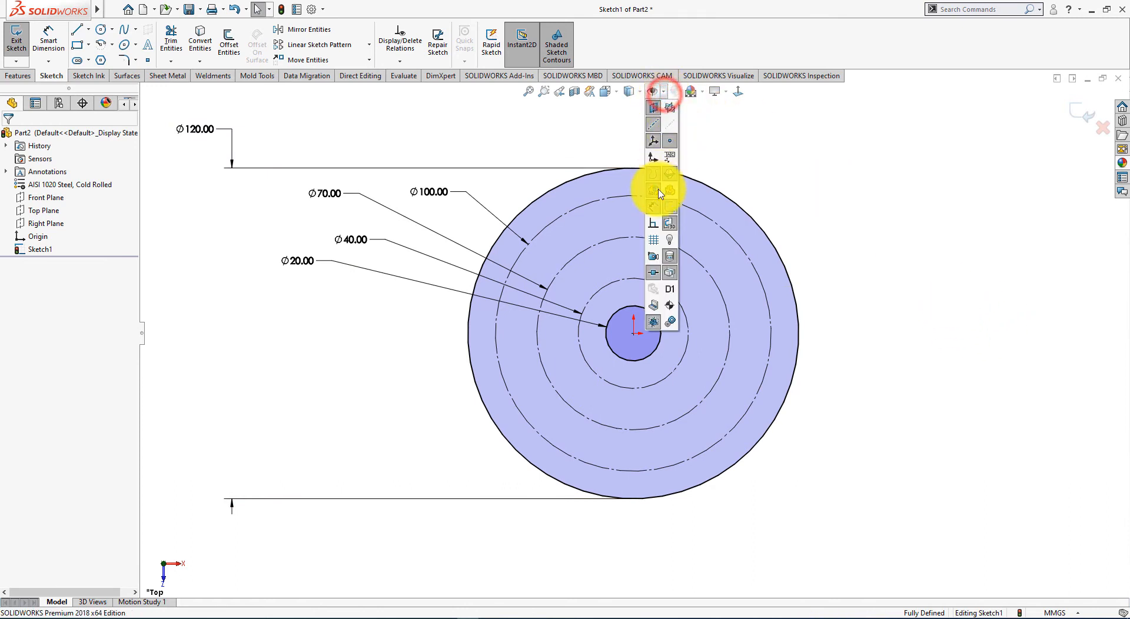
{"action": "left_click", "coordinate": [654, 208]}
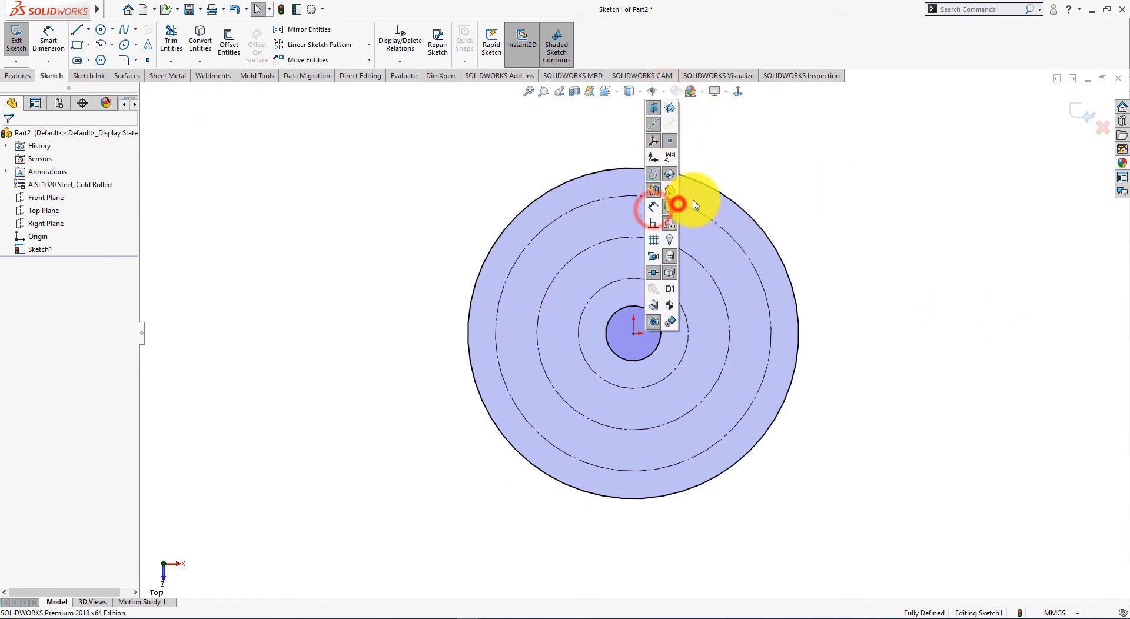
{"action": "left_click", "coordinate": [850, 172]}
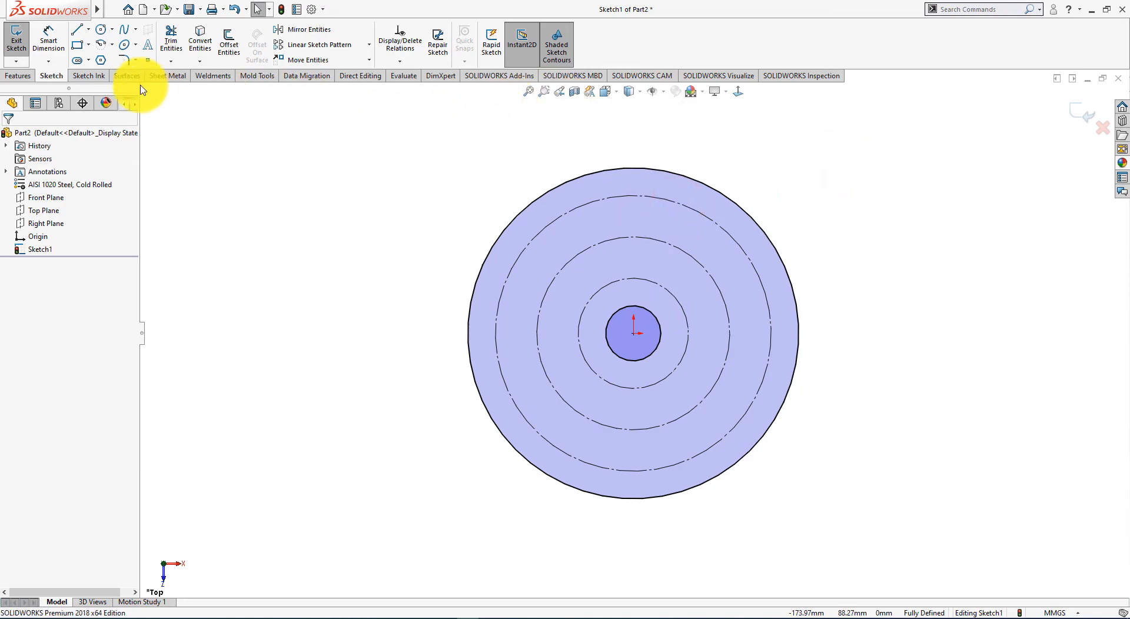
Draw a horizontal centreline across the full width of the outer circle, from quadrant to quadrant through the origin
{"action": "key", "text": "alt+Tab"}
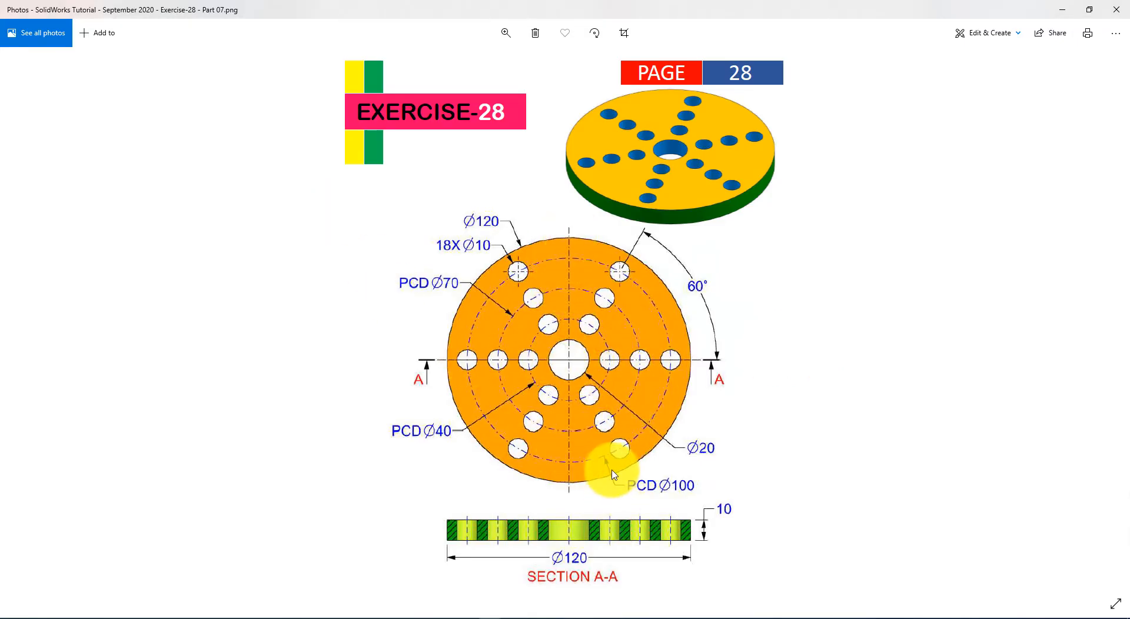
{"action": "key", "text": "alt+Tab"}
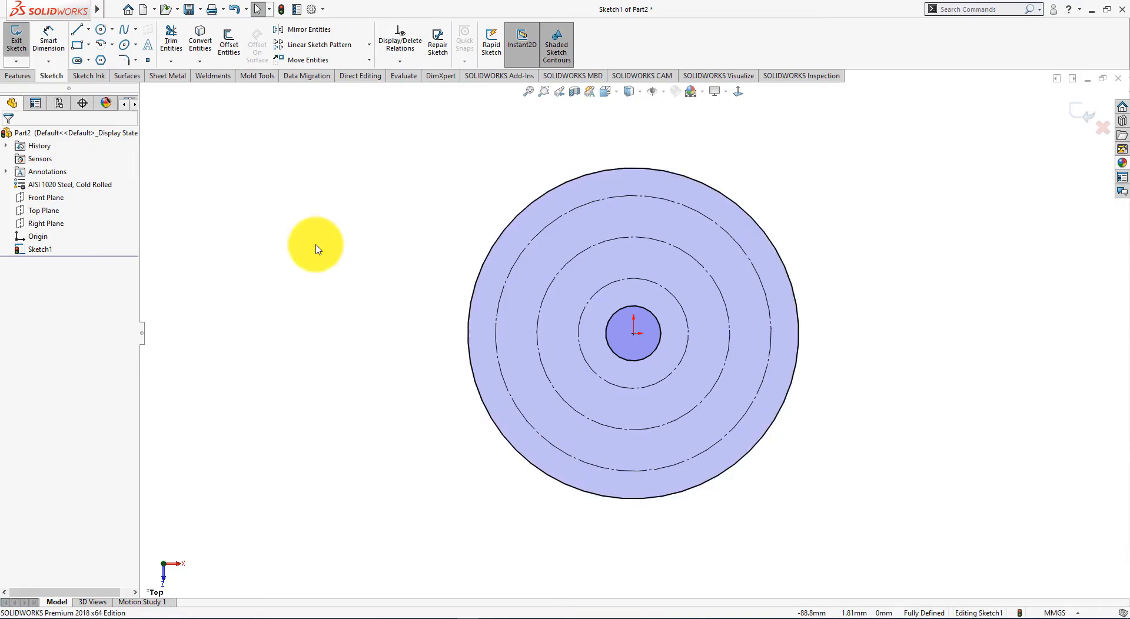
{"action": "left_click", "coordinate": [103, 59]}
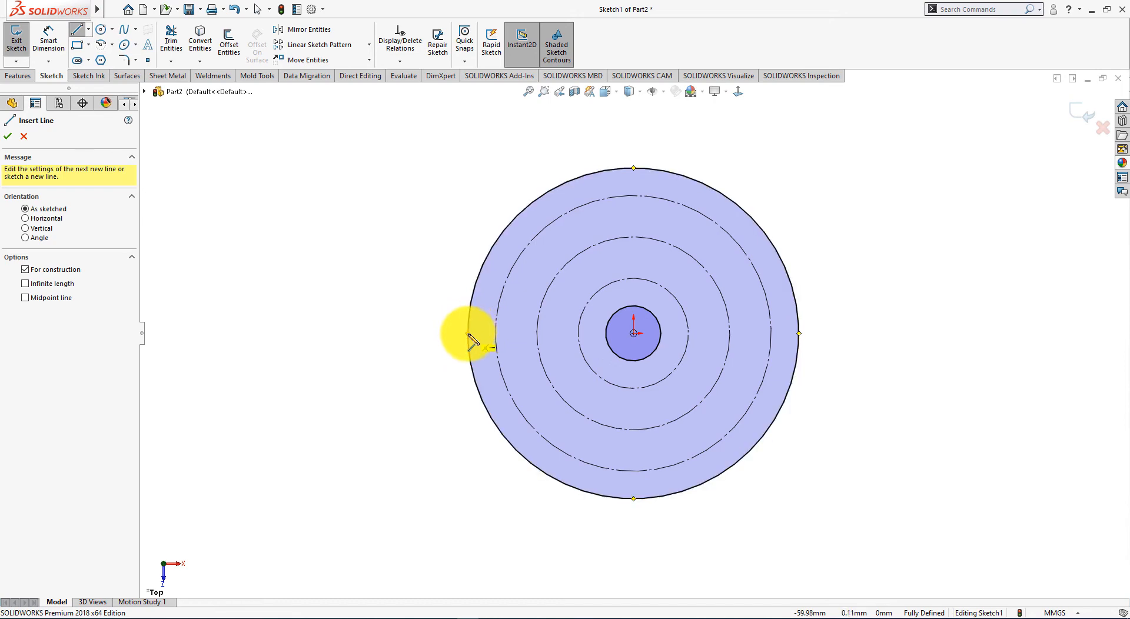
{"action": "left_click", "coordinate": [468, 334]}
{"action": "left_click", "coordinate": [798, 333]}
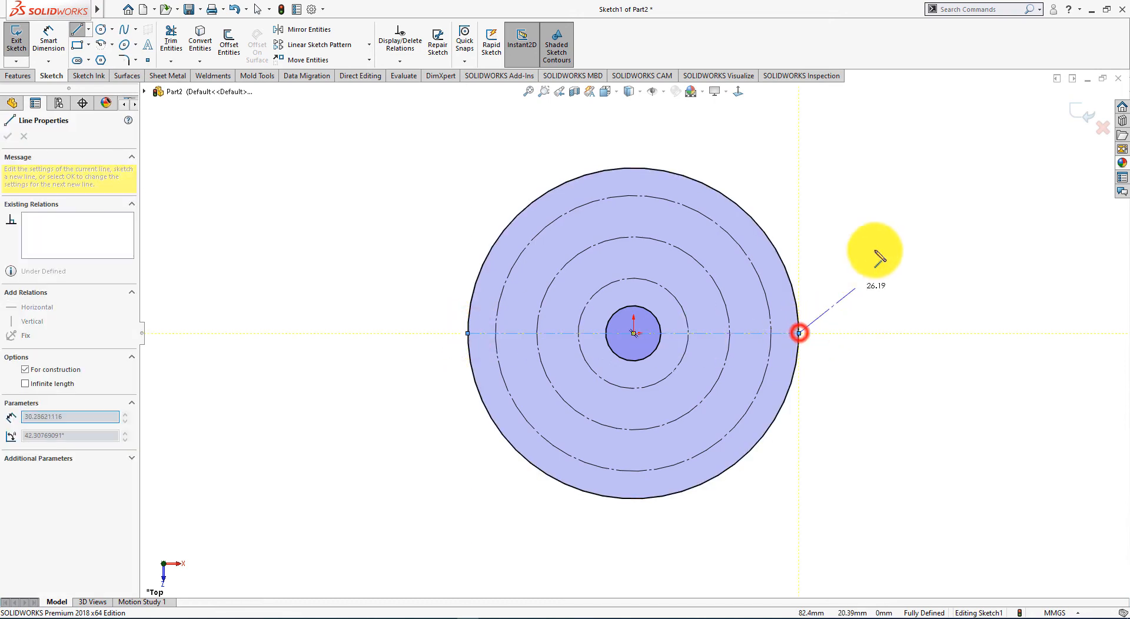
{"action": "left_click", "coordinate": [900, 245]}
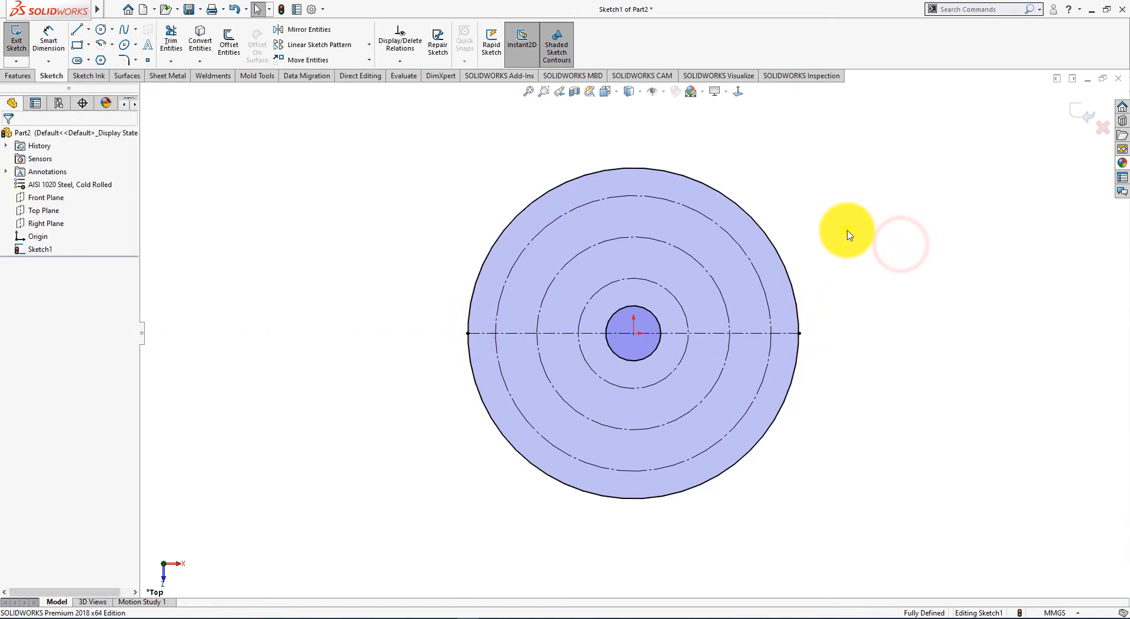
Draw a vertical centreline across the full height of the outer circle, from its upper to its lower quadrant
{"action": "right_click", "coordinate": [847, 234]}
{"action": "mouse_move", "coordinate": [936, 300]}
{"action": "left_click", "coordinate": [1034, 314]}
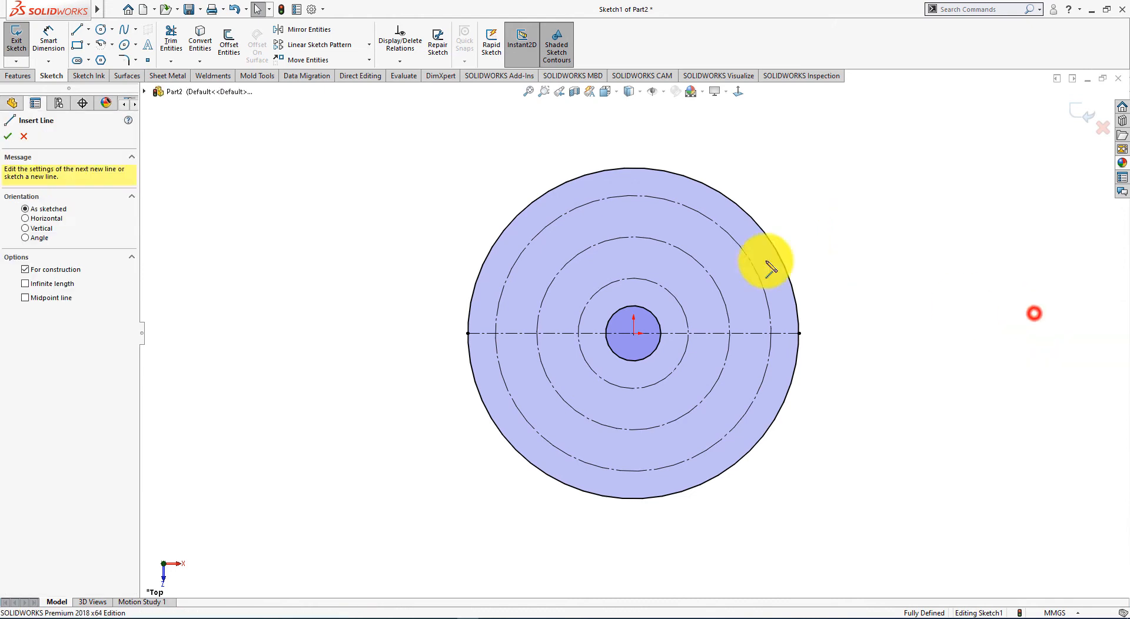
{"action": "left_click", "coordinate": [633, 168]}
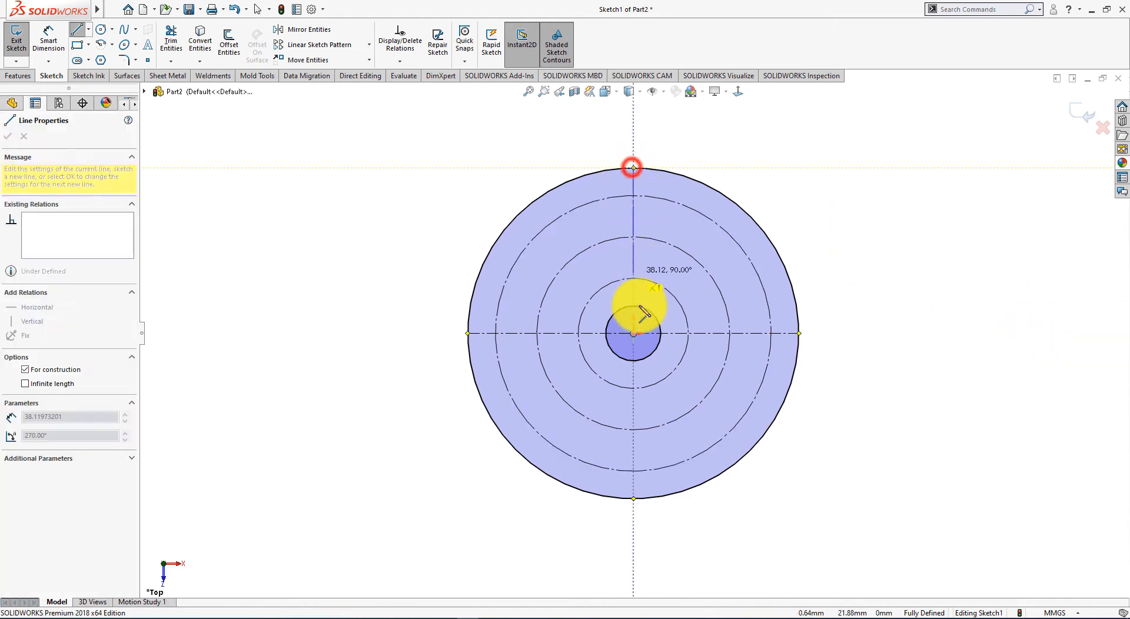
{"action": "left_click", "coordinate": [634, 498]}
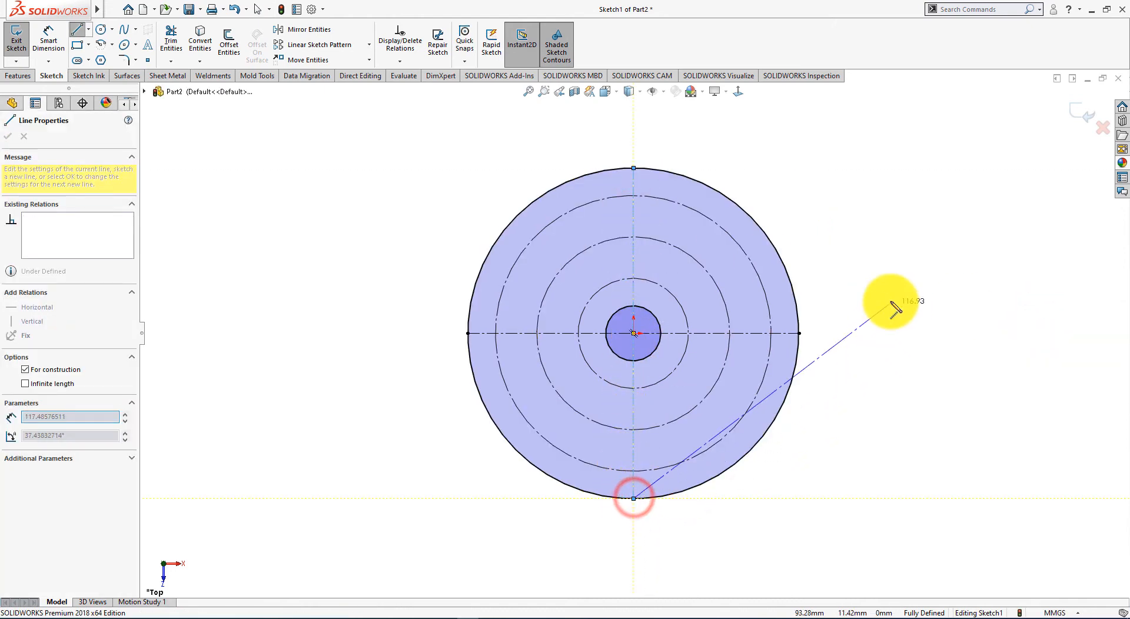
{"action": "right_click", "coordinate": [892, 300]}
{"action": "left_click", "coordinate": [929, 311]}
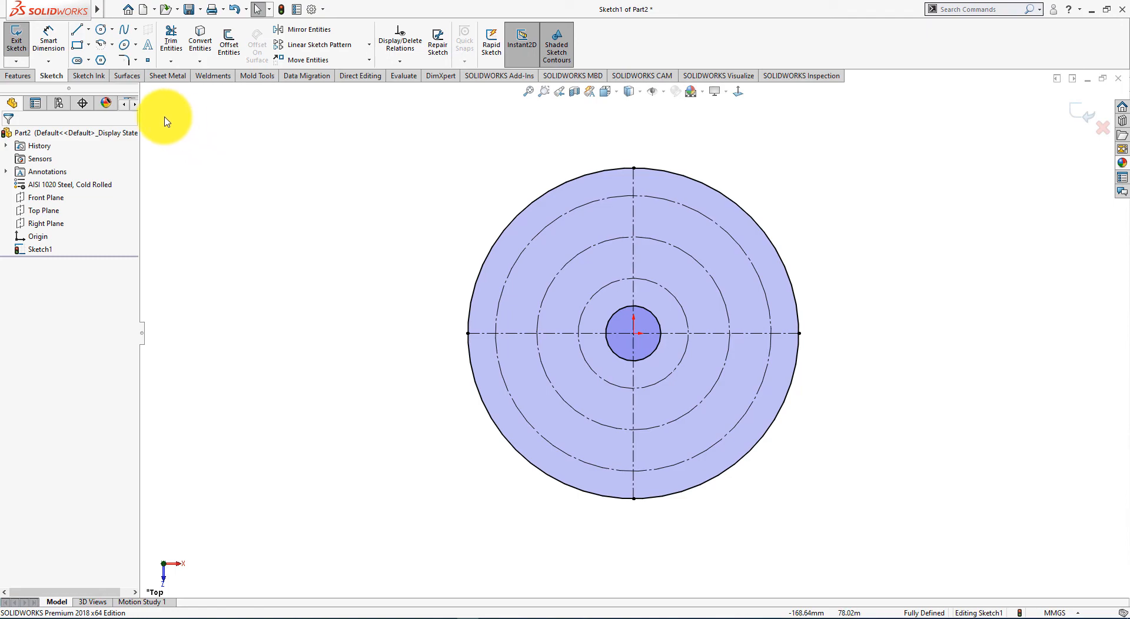
Sketch three circles about 11 mm in diameter where the horizontal centreline crosses the three pitch circles, on the positive X side
{"action": "key", "text": "alt+Tab"}
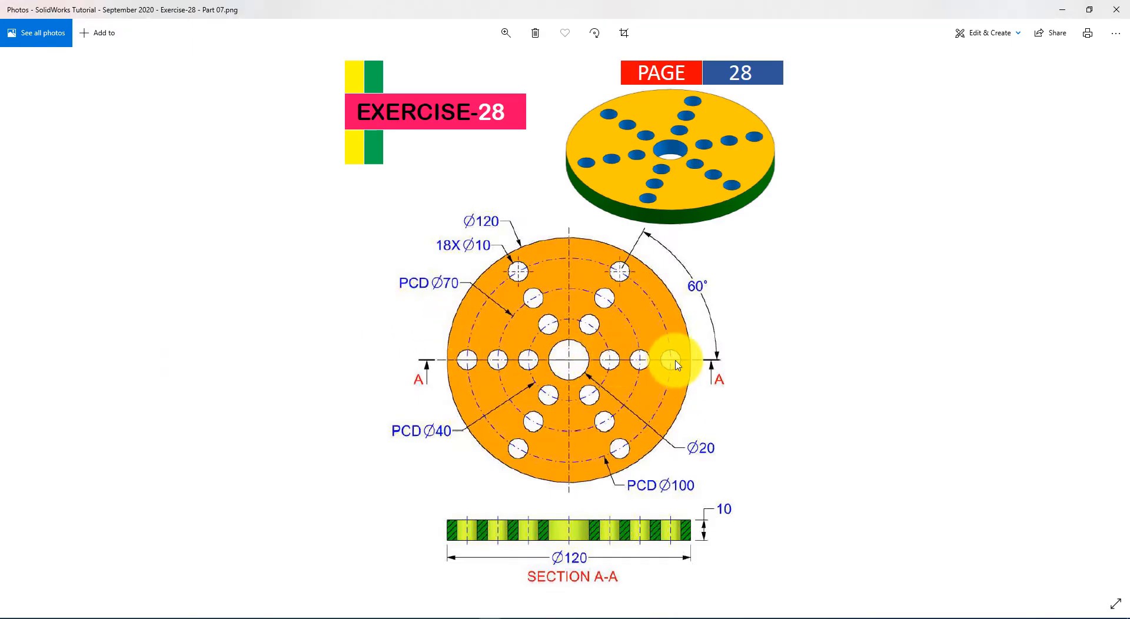
{"action": "key", "text": "alt+Tab"}
{"action": "left_click", "coordinate": [102, 28]}
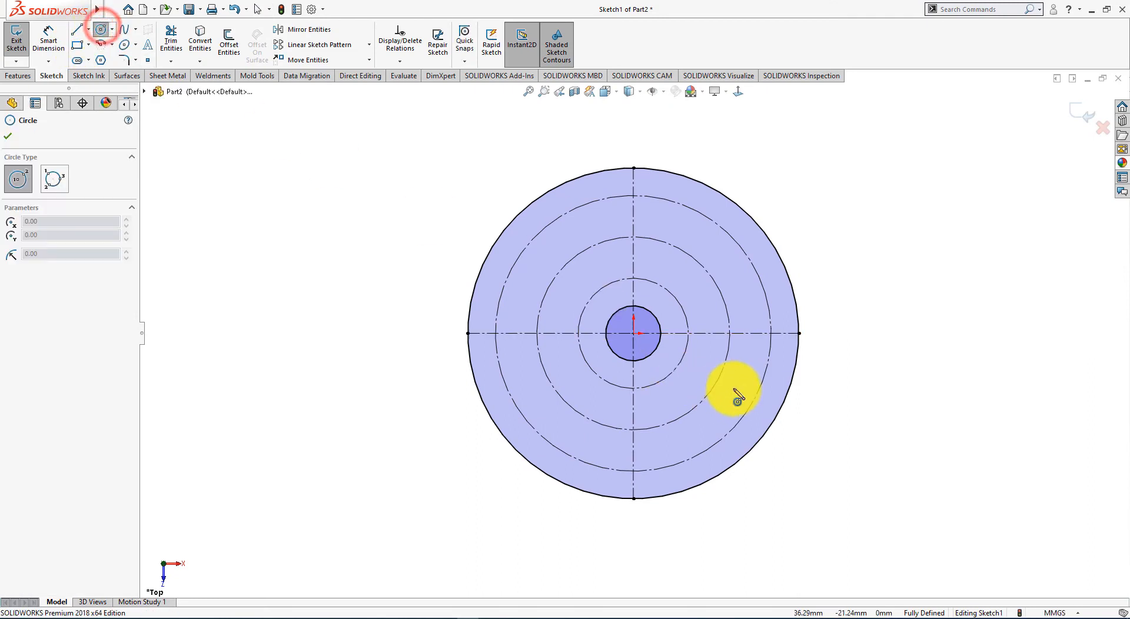
{"action": "left_click", "coordinate": [688, 333]}
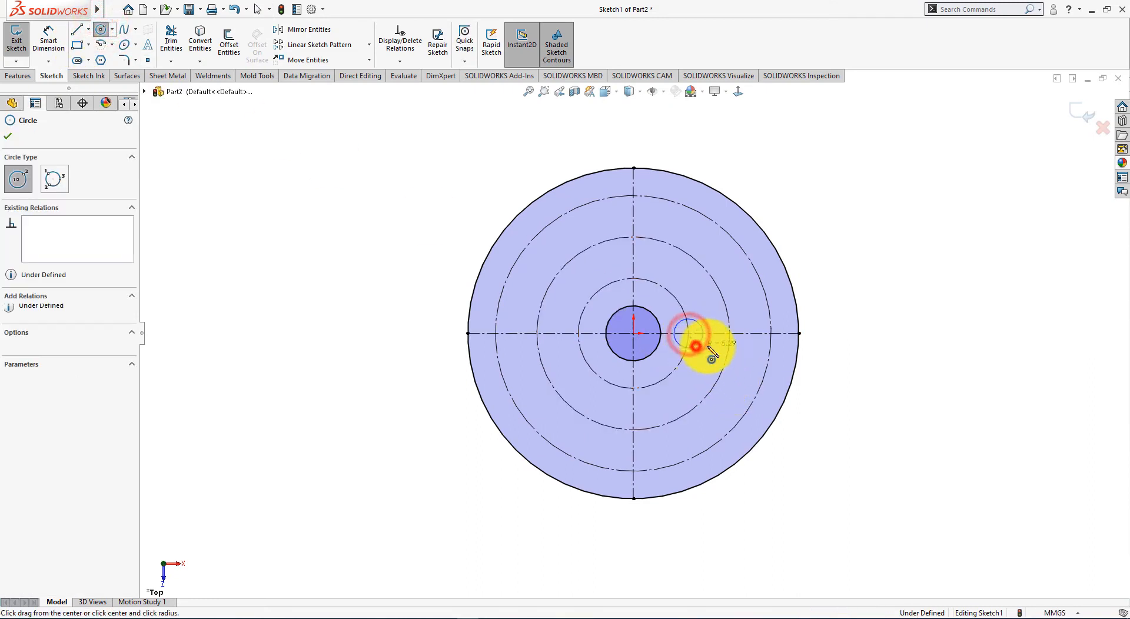
{"action": "left_click_drag", "start_coordinate": [729, 333], "coordinate": [784, 344]}
{"action": "left_click", "coordinate": [11, 140]}
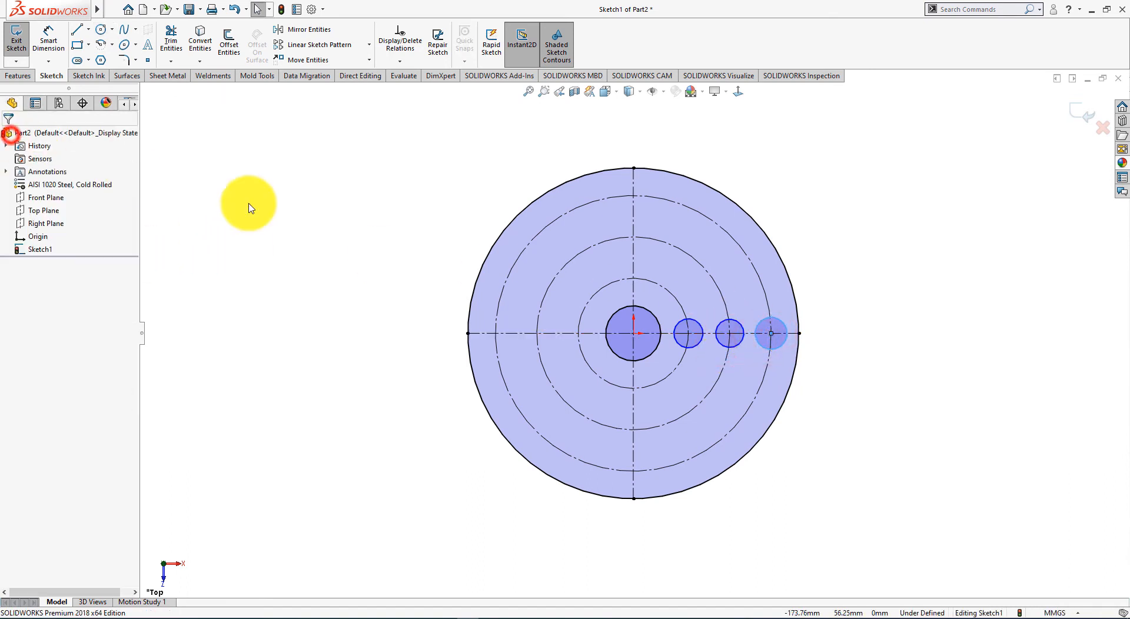
Make the three small hole circles on the horizontal centreline equal in size
{"action": "key", "text": "alt+Tab"}
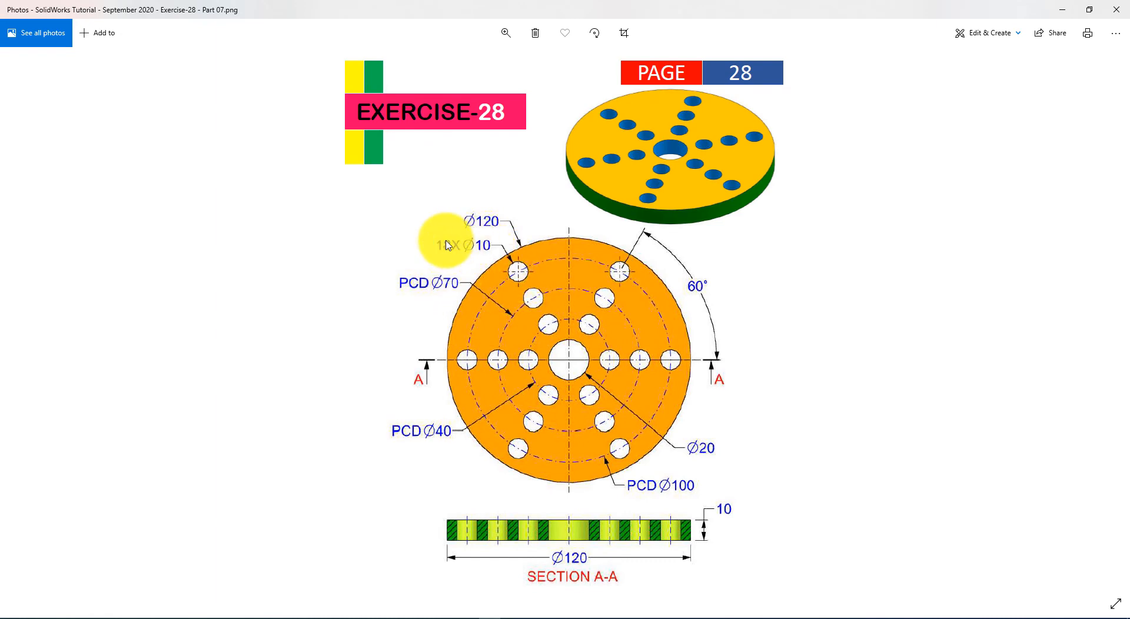
{"action": "key", "text": "alt+Tab"}
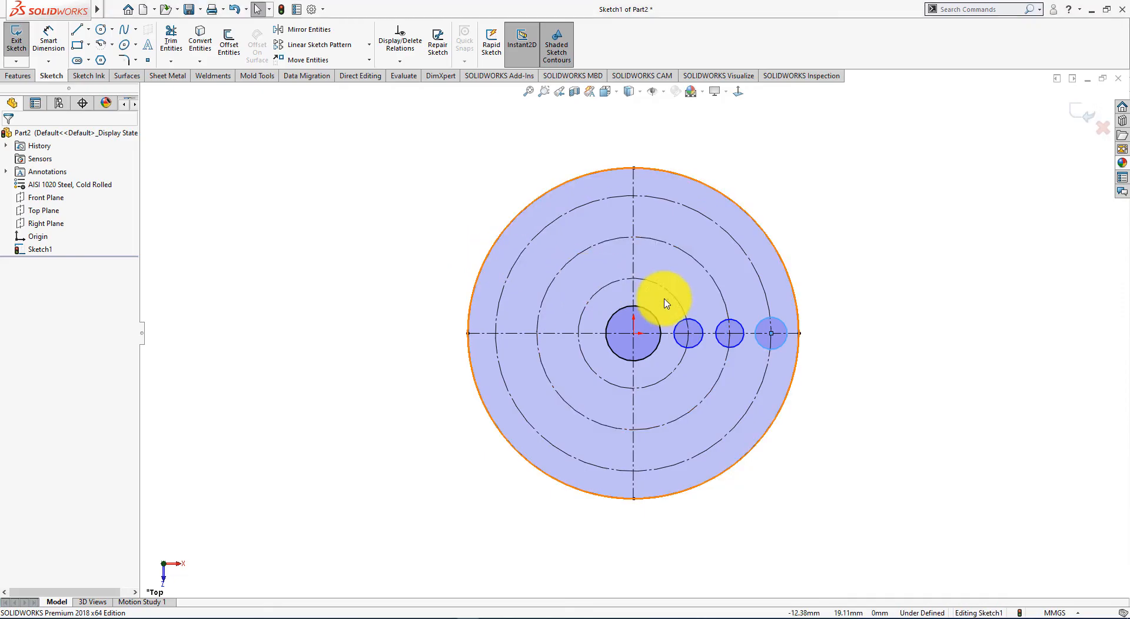
{"action": "left_click", "coordinate": [701, 345]}
{"action": "left_click", "coordinate": [743, 343], "text": "ctrl"}
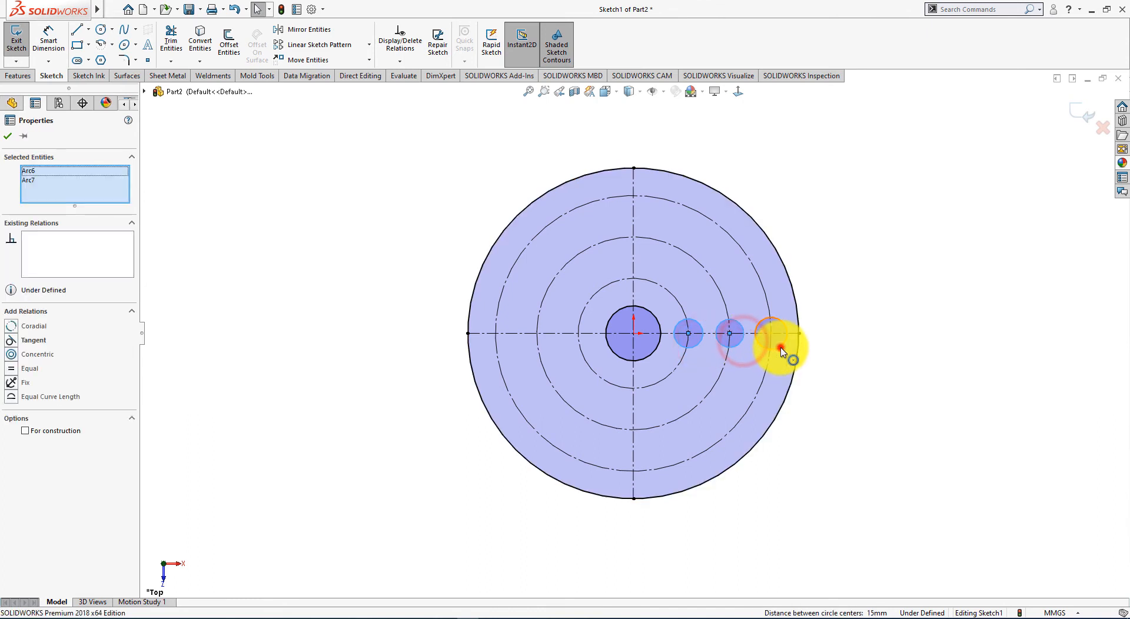
{"action": "left_click", "coordinate": [781, 351], "text": "ctrl"}
{"action": "left_click", "coordinate": [851, 299]}
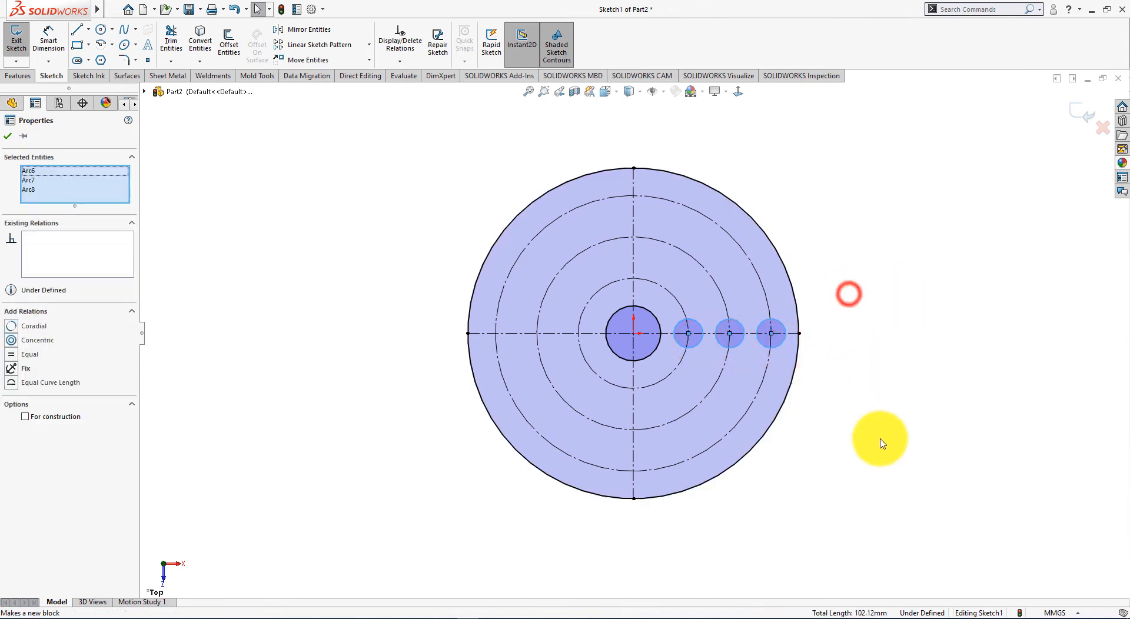
{"action": "left_click", "coordinate": [878, 440]}
Dimension the outermost small hole circle with a diameter of 10 mm
{"action": "left_click", "coordinate": [61, 58]}
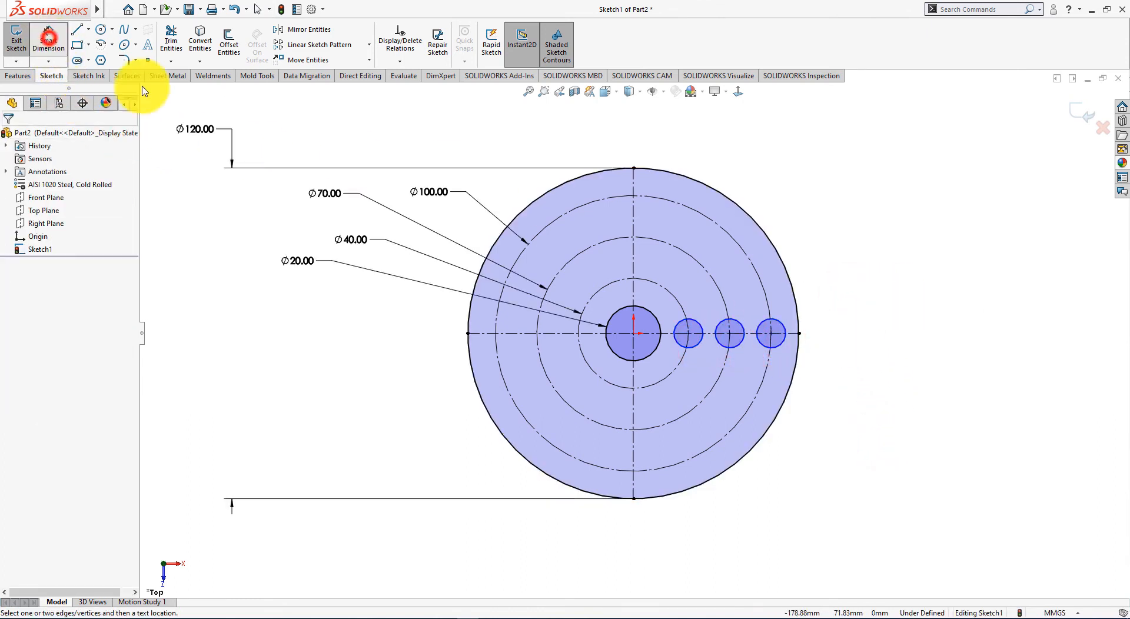
{"action": "left_click", "coordinate": [785, 344]}
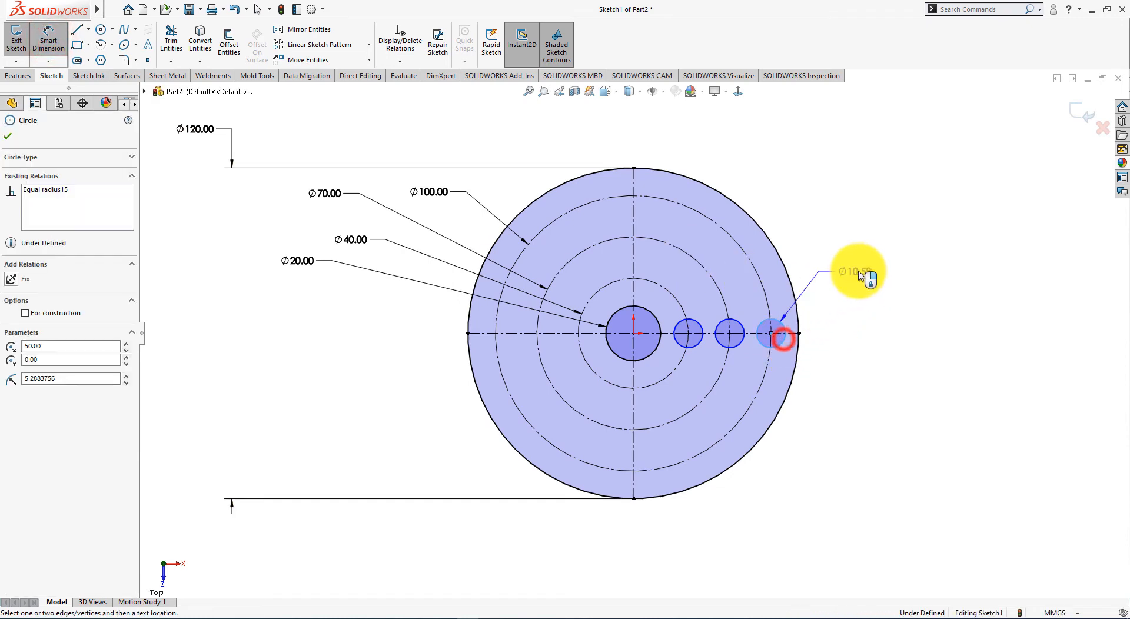
{"action": "left_click", "coordinate": [860, 273]}
{"action": "type", "text": "10"}
{"action": "key", "text": "Return"}
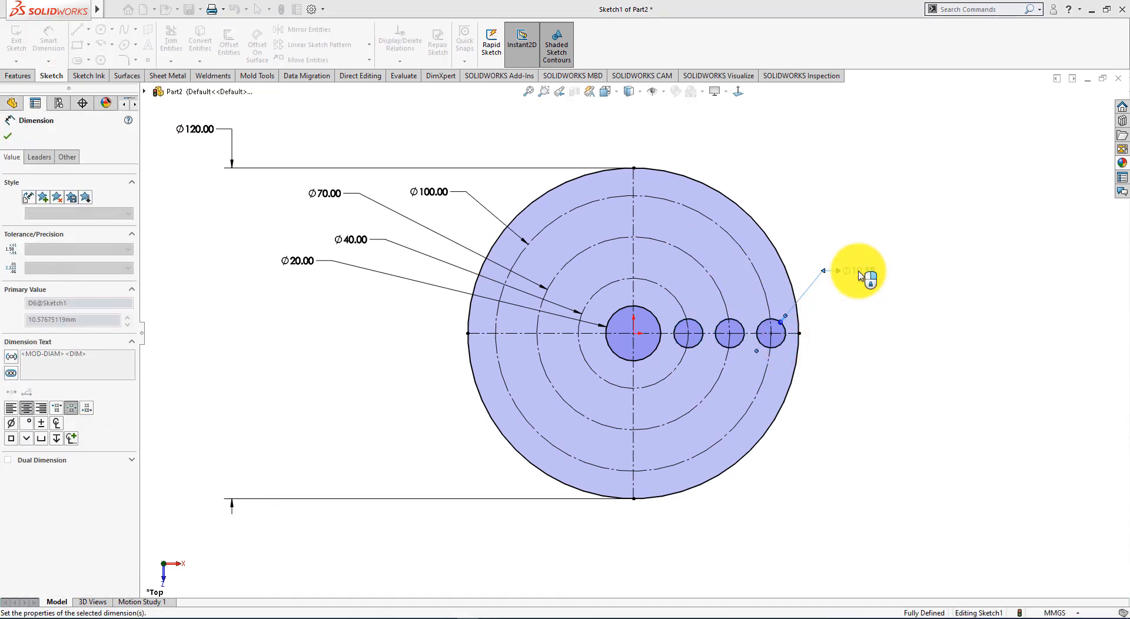
{"action": "left_click", "coordinate": [8, 140]}
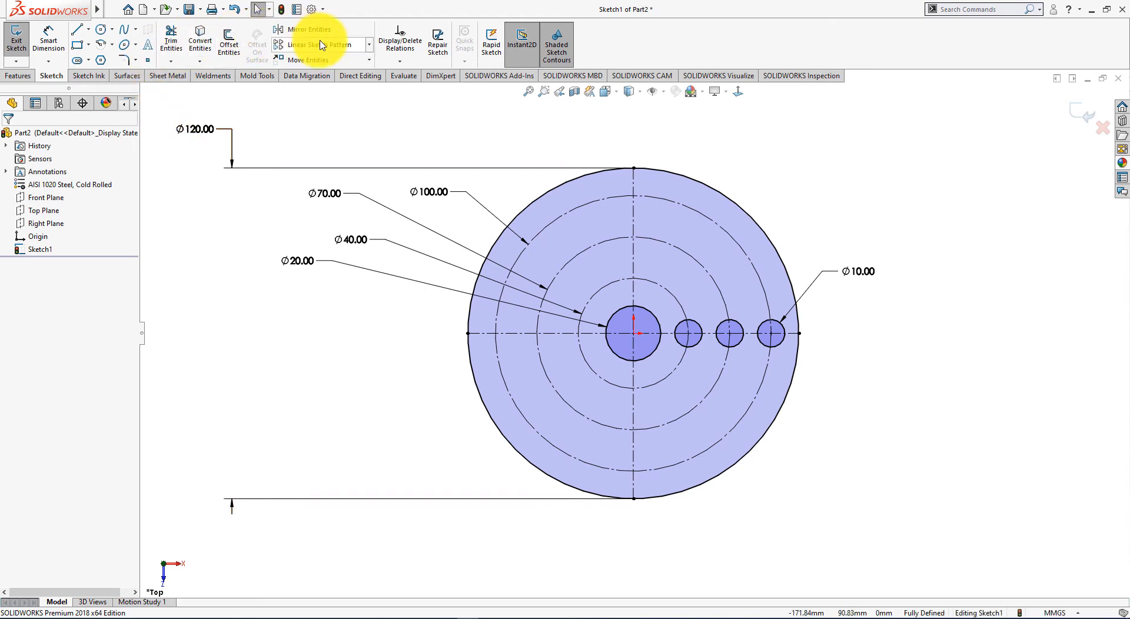
Create a circular sketch pattern of the three 10 mm circles about the origin, with 6 equally spaced instances over 360 degrees
{"action": "left_click", "coordinate": [370, 44]}
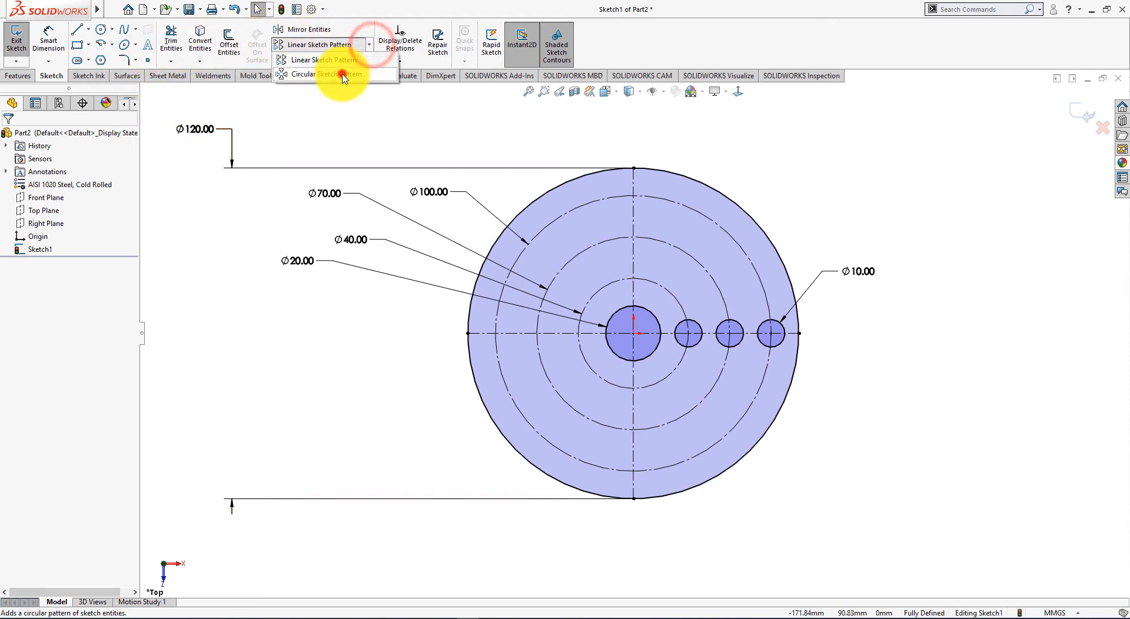
{"action": "left_click", "coordinate": [342, 73]}
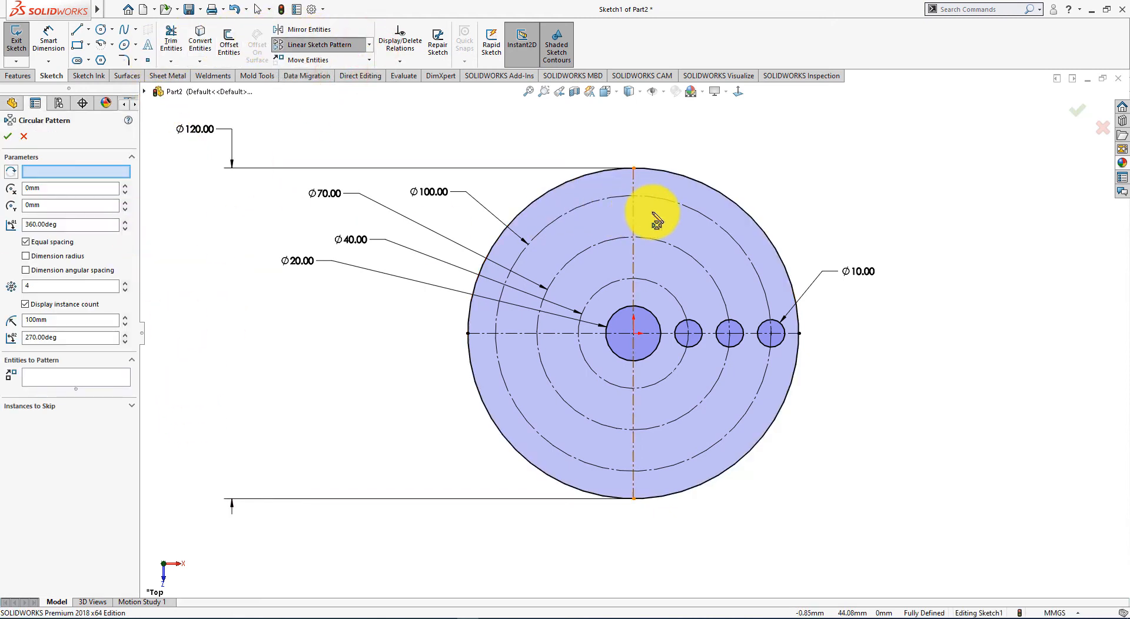
{"action": "left_click", "coordinate": [725, 231]}
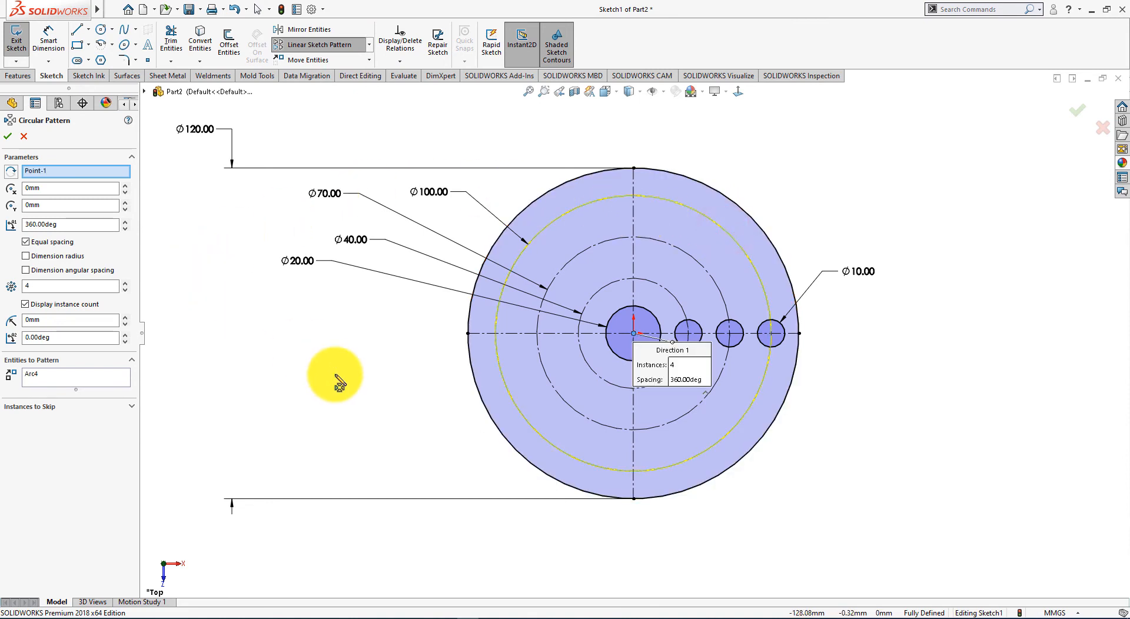
{"action": "left_click", "coordinate": [70, 375]}
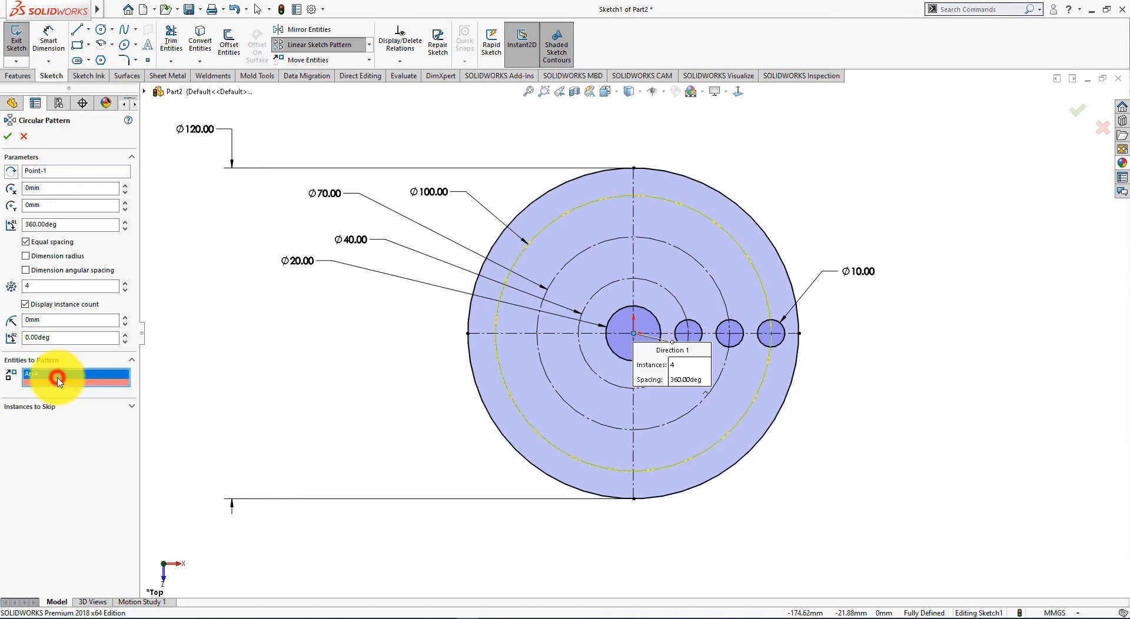
{"action": "right_click", "coordinate": [70, 377]}
{"action": "left_click", "coordinate": [103, 411]}
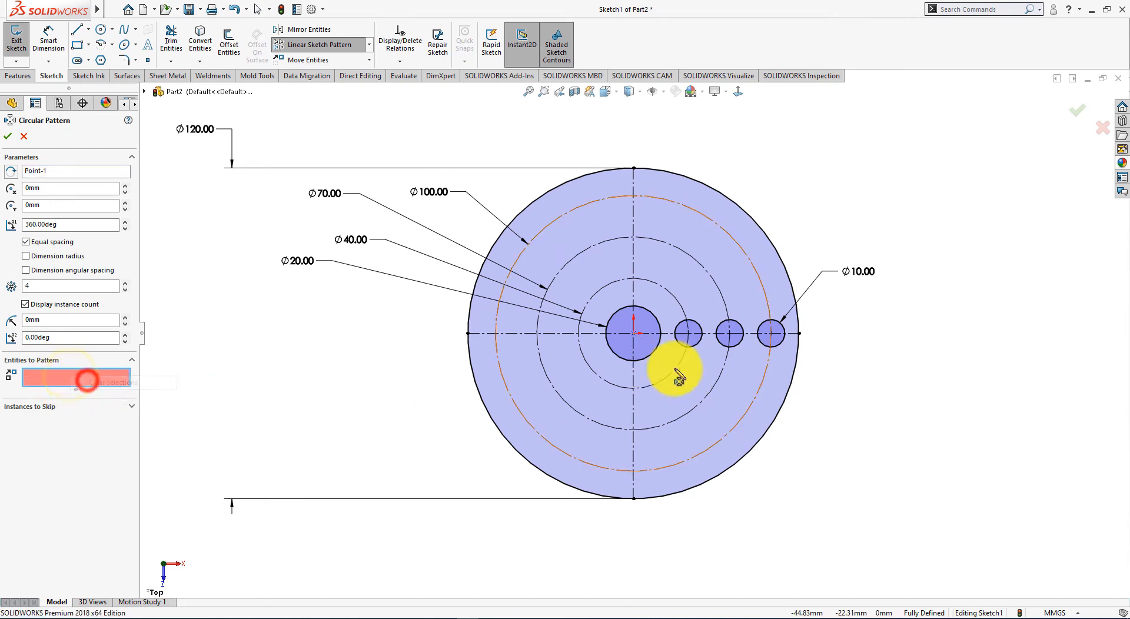
{"action": "left_click", "coordinate": [764, 348]}
{"action": "left_click", "coordinate": [733, 341]}
{"action": "left_click", "coordinate": [693, 337]}
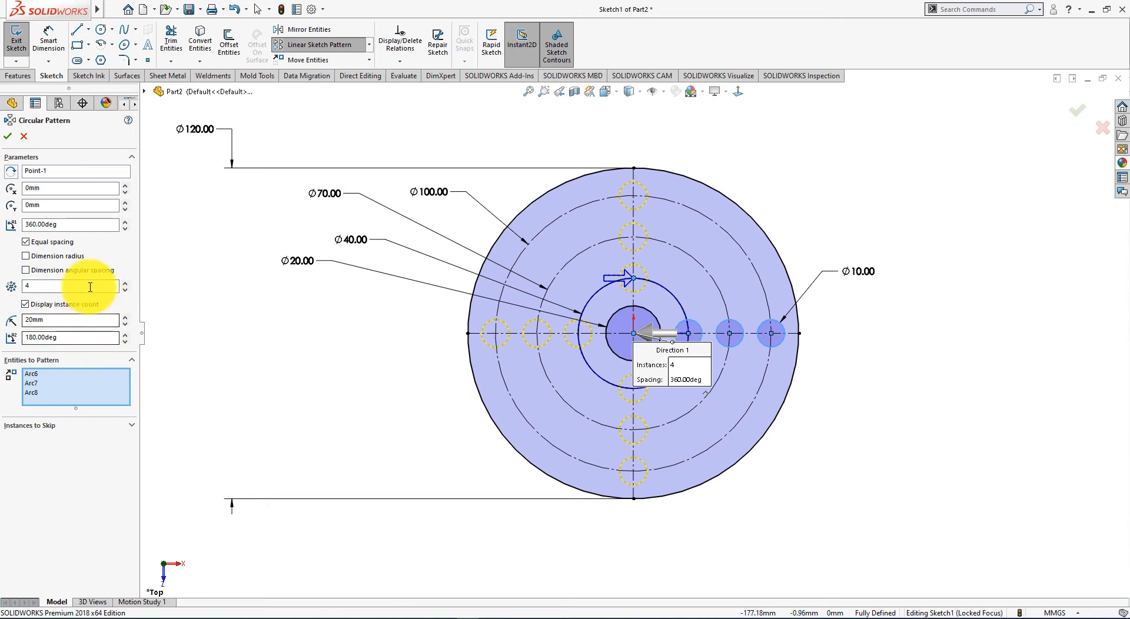
{"action": "key", "text": "alt+Tab"}
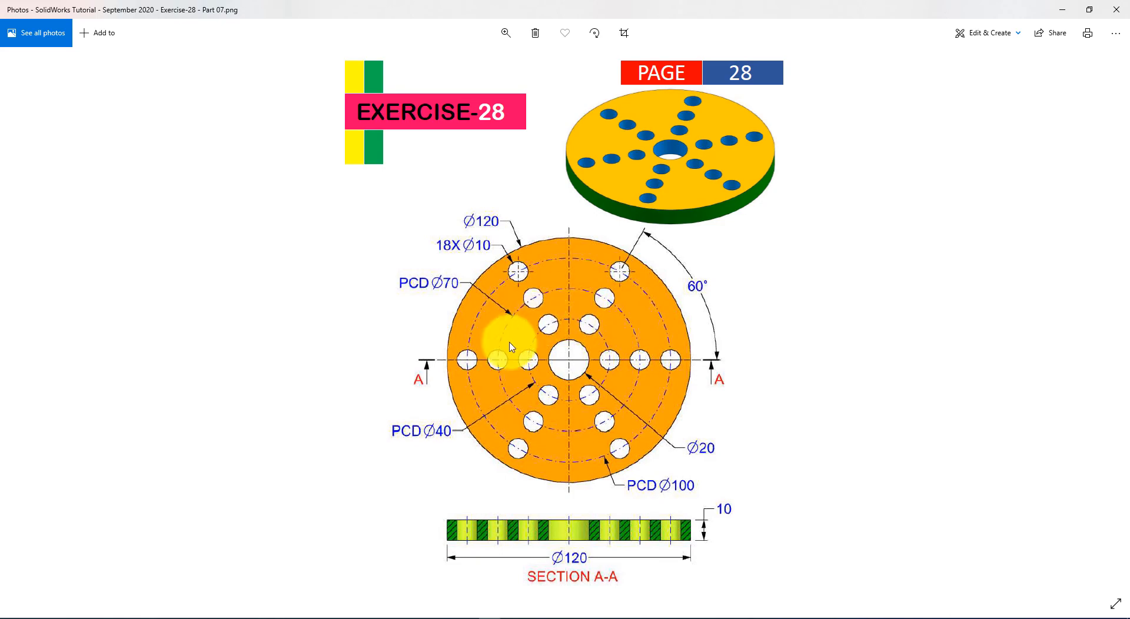
{"action": "key", "text": "alt+Tab"}
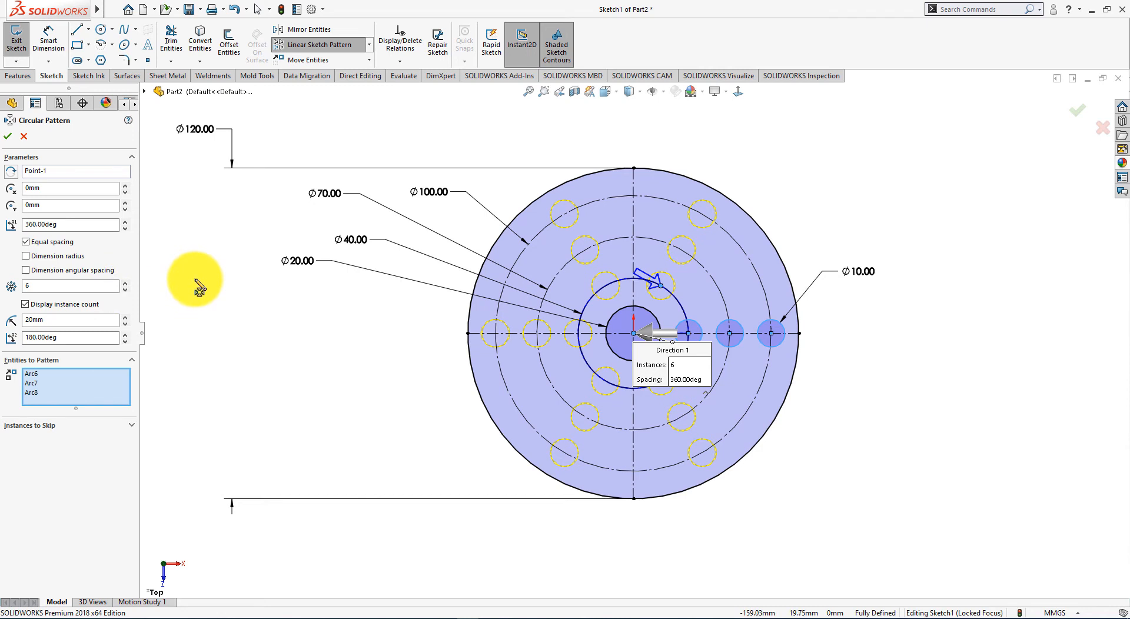
{"action": "left_click", "coordinate": [8, 136]}
{"action": "left_click", "coordinate": [225, 402]}
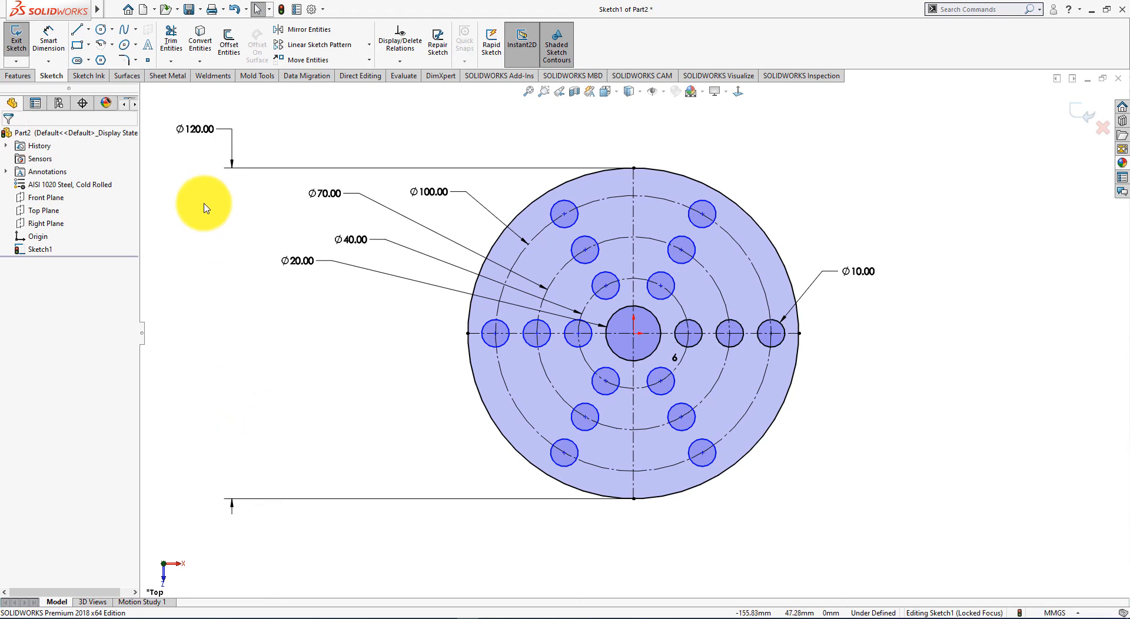
Draw a slanted centreline from the origin to the centre of the upper-right hole on the 100 mm pitch circle
{"action": "left_click", "coordinate": [88, 29]}
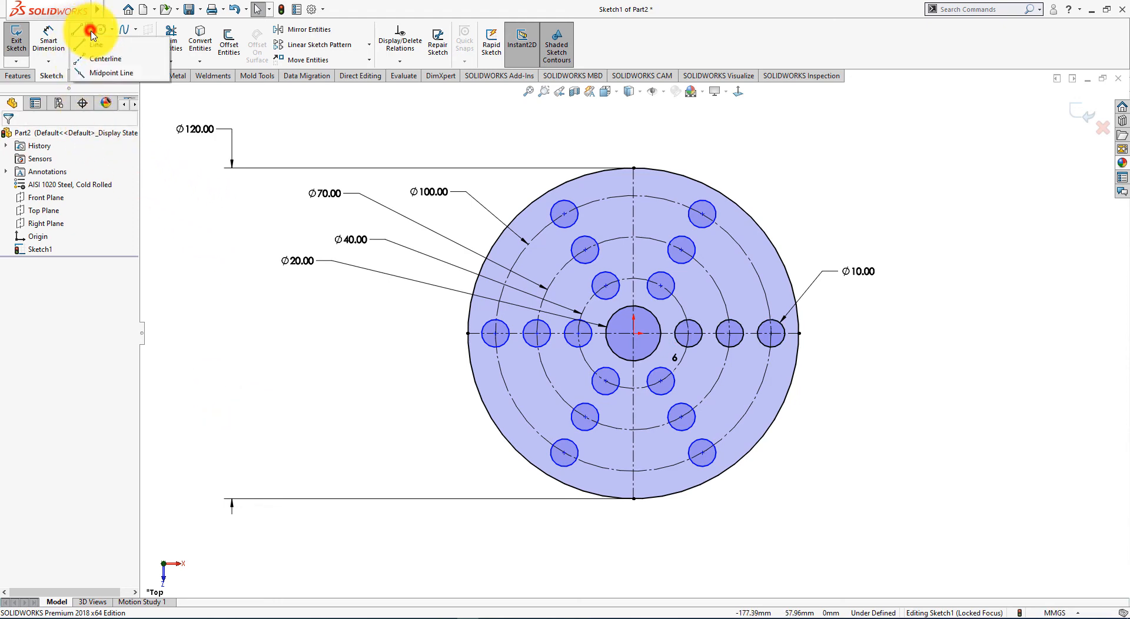
{"action": "left_click", "coordinate": [105, 57]}
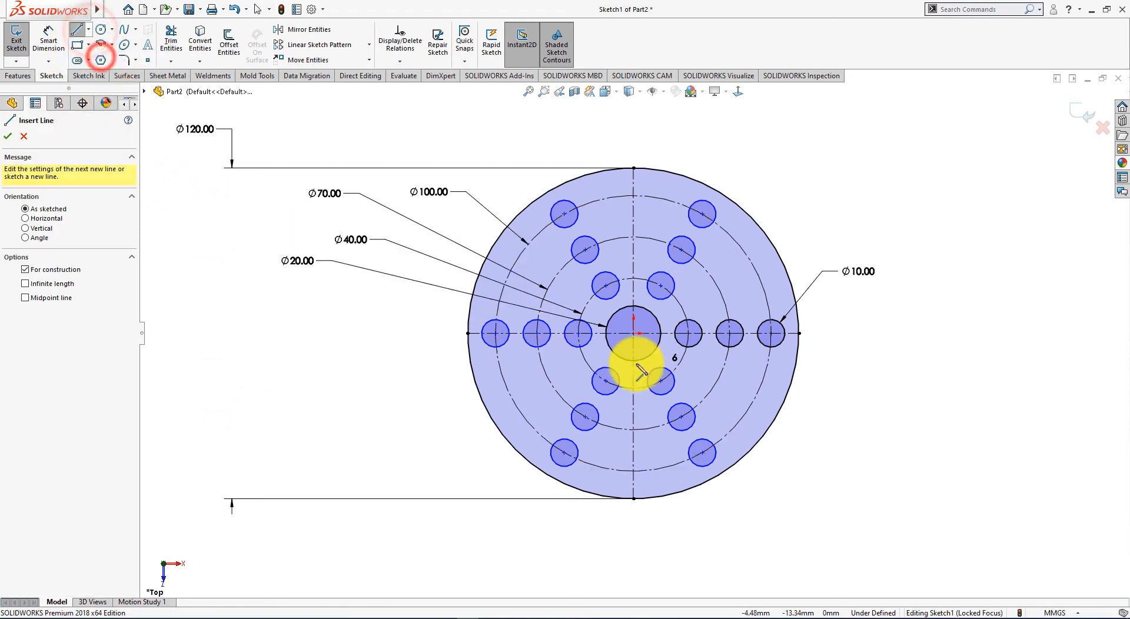
{"action": "left_click", "coordinate": [634, 334]}
{"action": "left_click", "coordinate": [702, 214]}
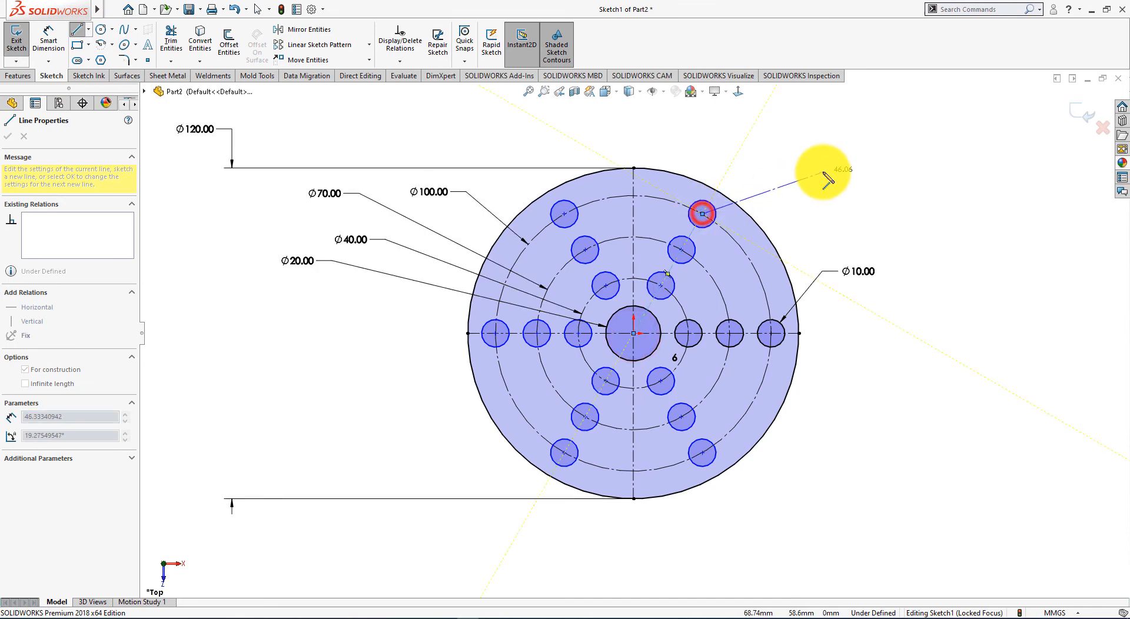
{"action": "right_click", "coordinate": [839, 181]}
{"action": "left_click", "coordinate": [843, 180]}
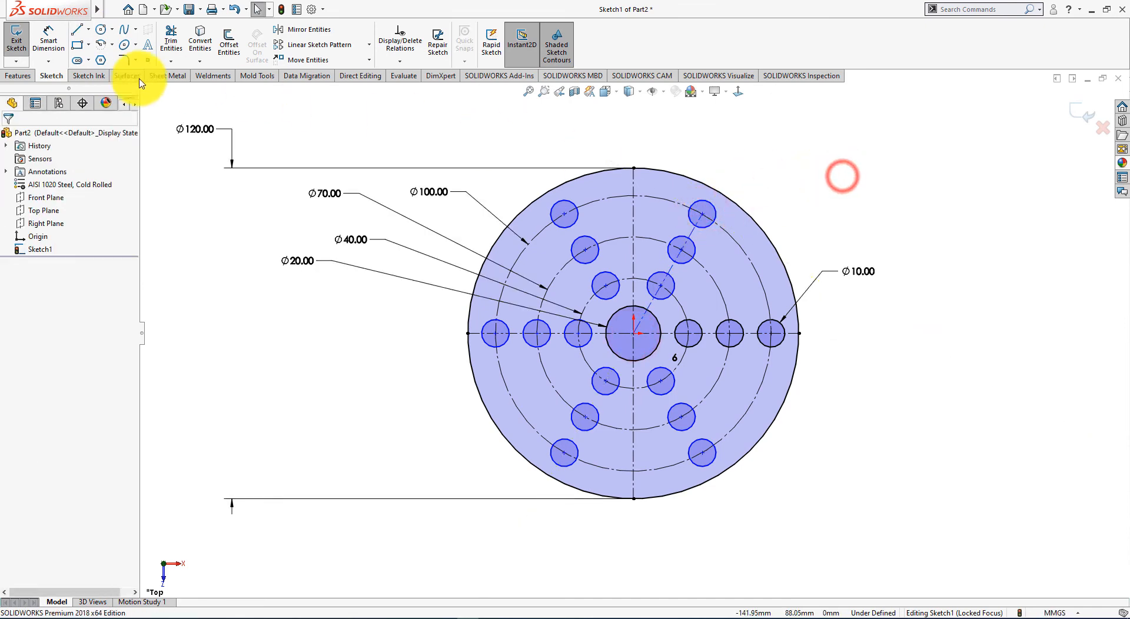
Dimension the angle between the horizontal centreline and the slanted centreline at 60 degrees
{"action": "left_click", "coordinate": [48, 37]}
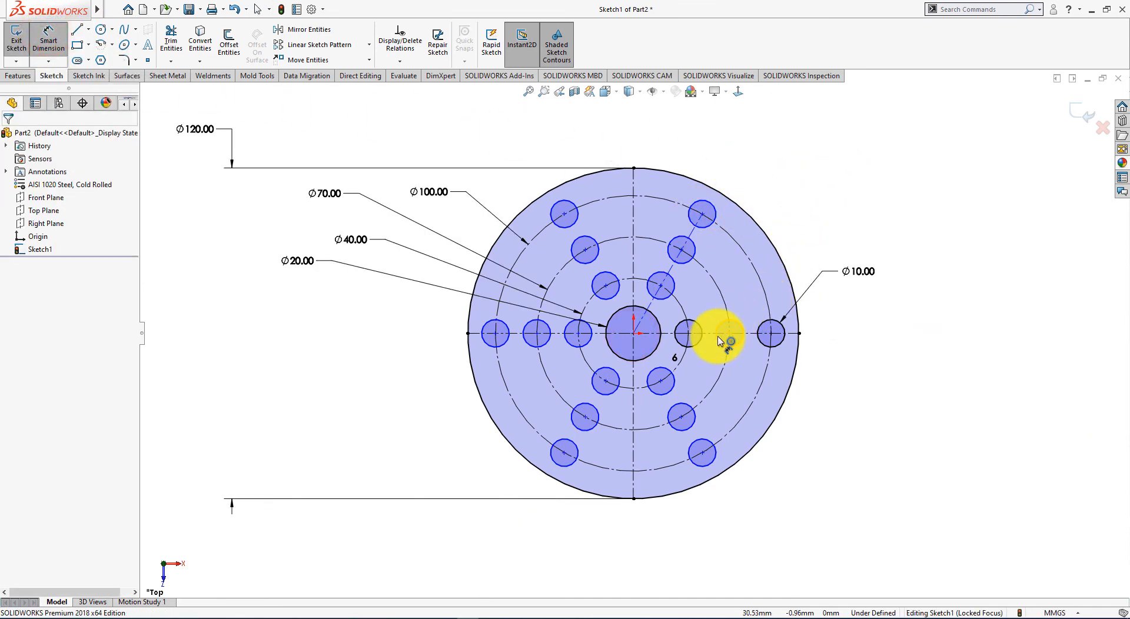
{"action": "left_click", "coordinate": [750, 334]}
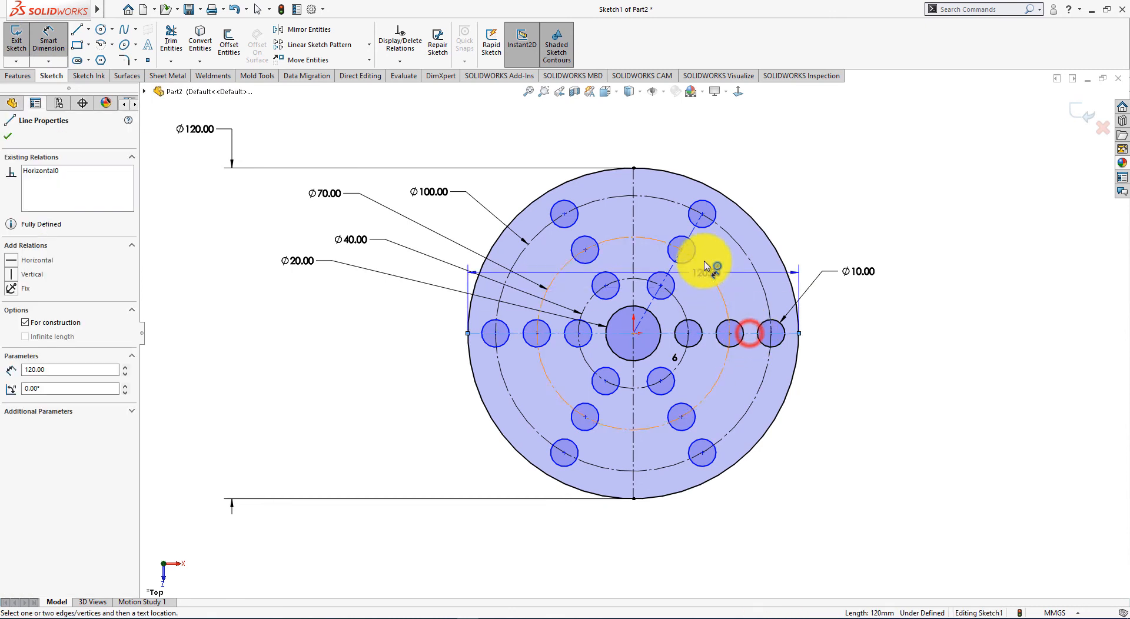
{"action": "left_click", "coordinate": [692, 235]}
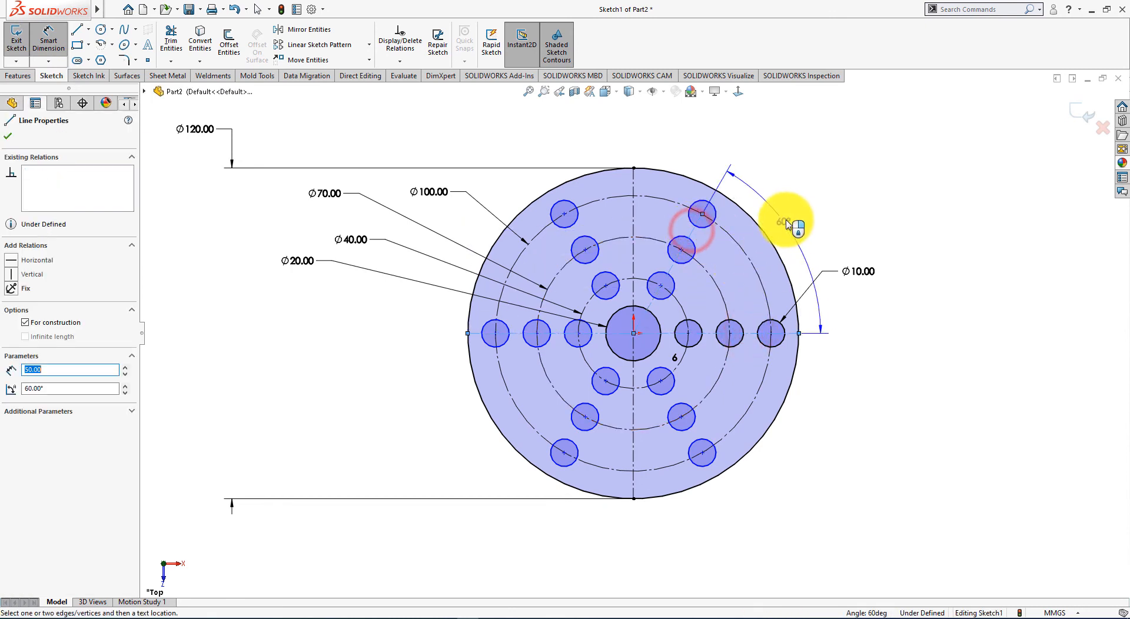
{"action": "left_click", "coordinate": [795, 217]}
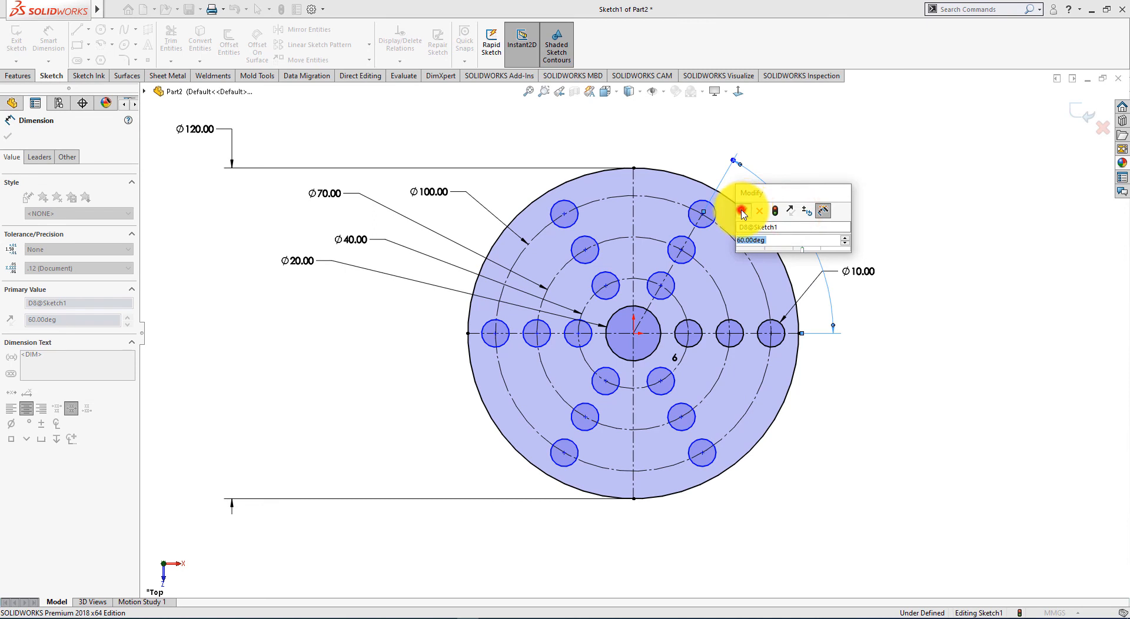
{"action": "left_click", "coordinate": [742, 211]}
{"action": "left_click", "coordinate": [937, 296]}
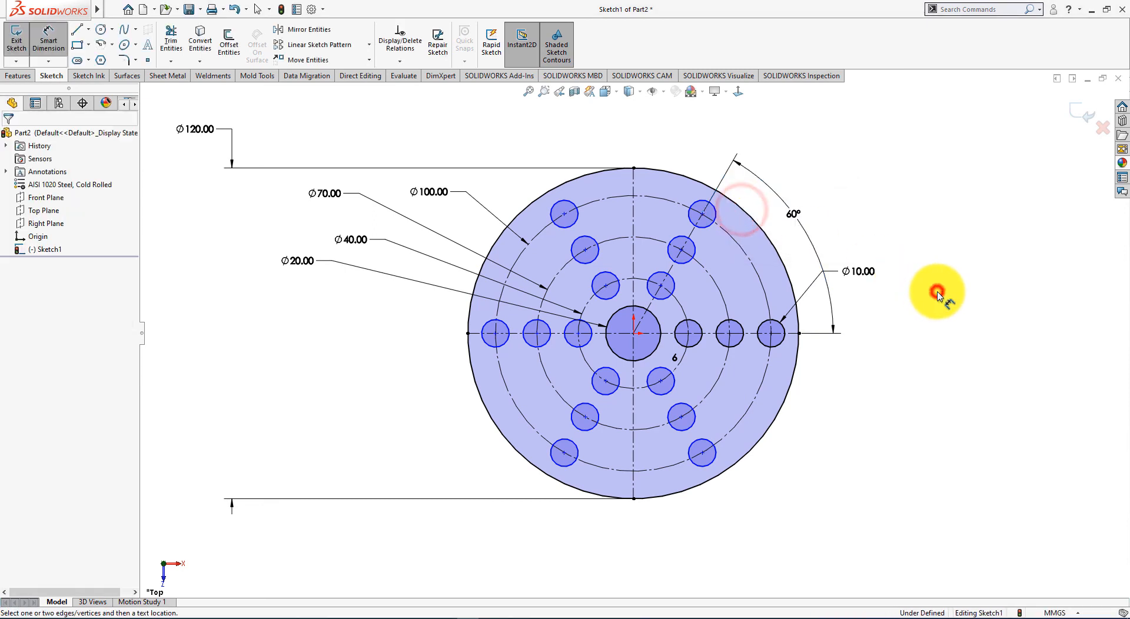
Dimension the horizontal distance from the origin to the centre of the upper-right hole on the 100 mm pitch circle at 25 mm
{"action": "left_click", "coordinate": [633, 334]}
{"action": "left_click", "coordinate": [702, 214]}
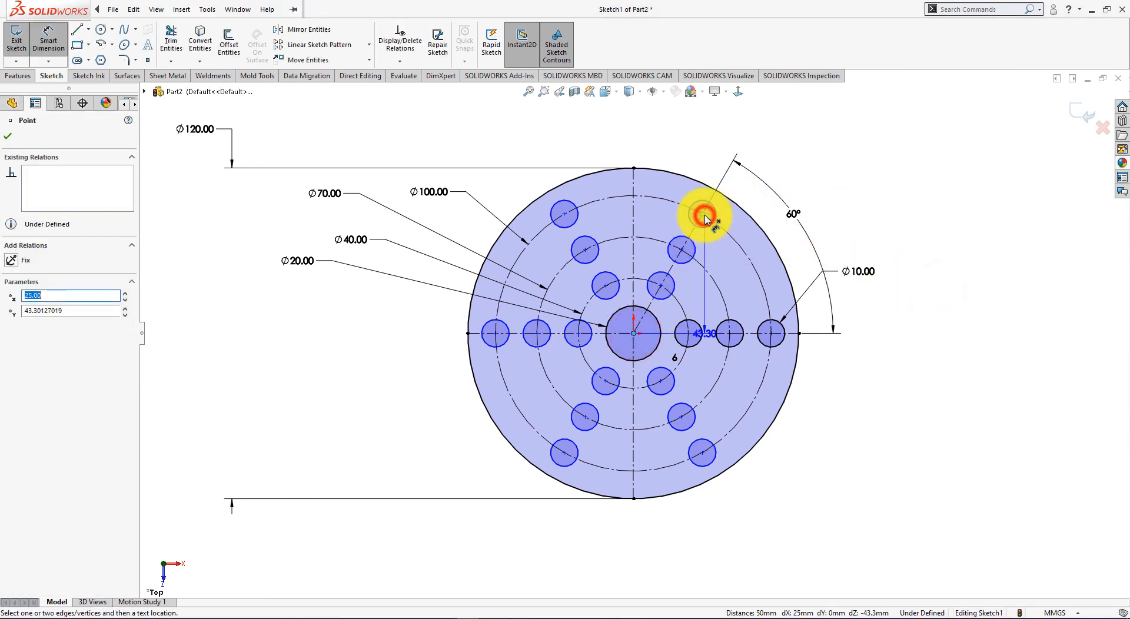
{"action": "left_click", "coordinate": [665, 135]}
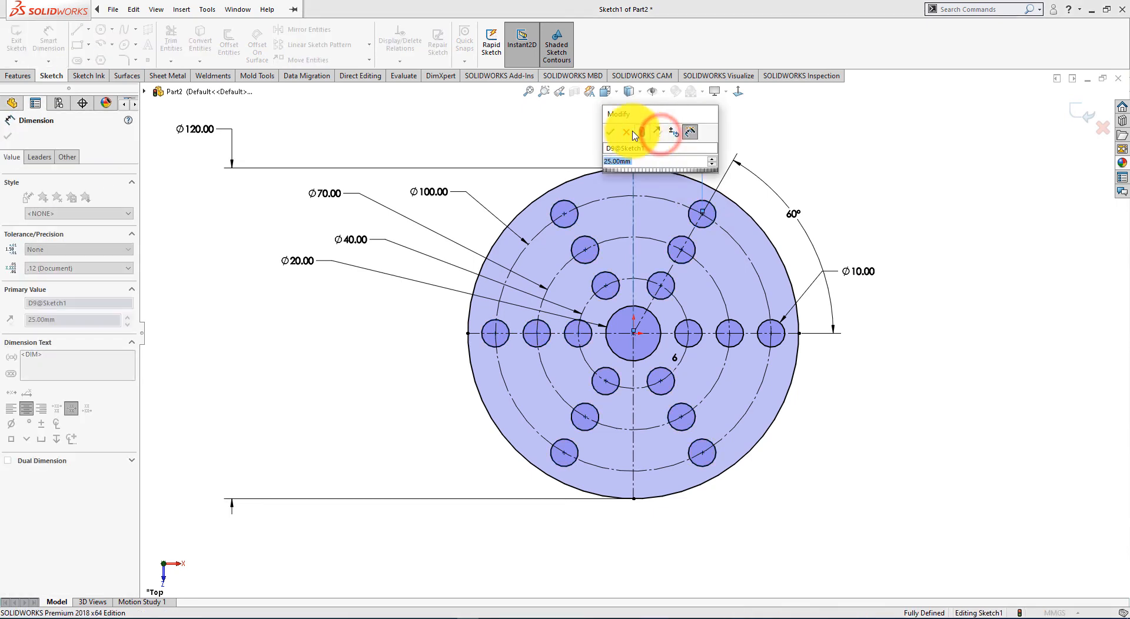
{"action": "left_click", "coordinate": [613, 131]}
{"action": "left_click", "coordinate": [911, 167]}
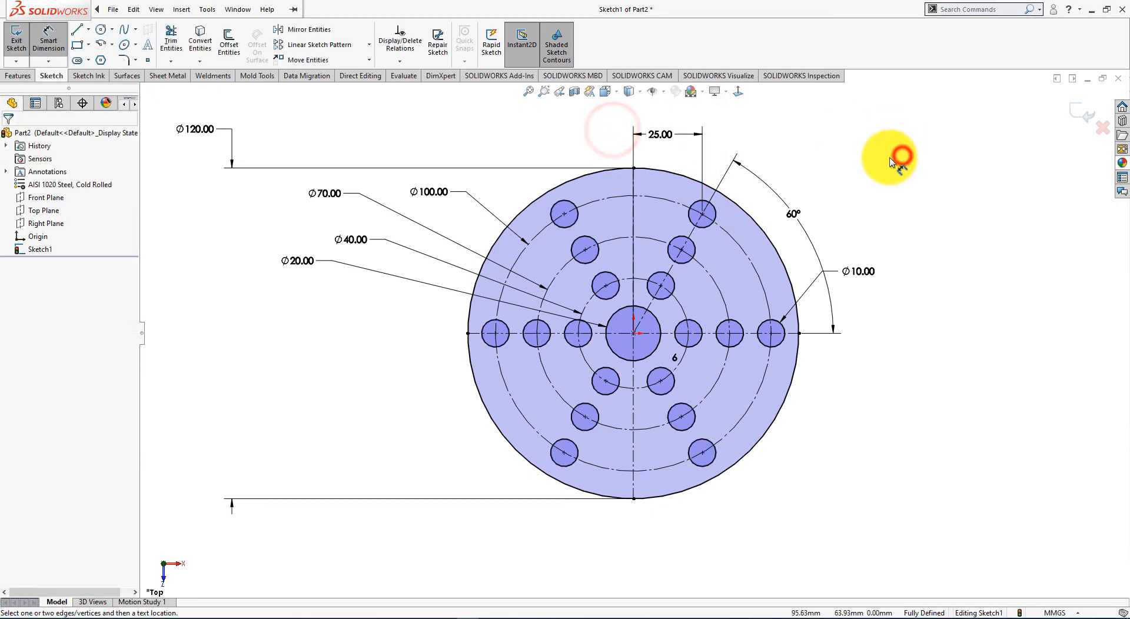
Extrude the disc sketch as a 10 mm blind boss, checking the thickness and finished part against the Exercise-28 drawing in Photos
{"action": "left_click", "coordinate": [18, 76]}
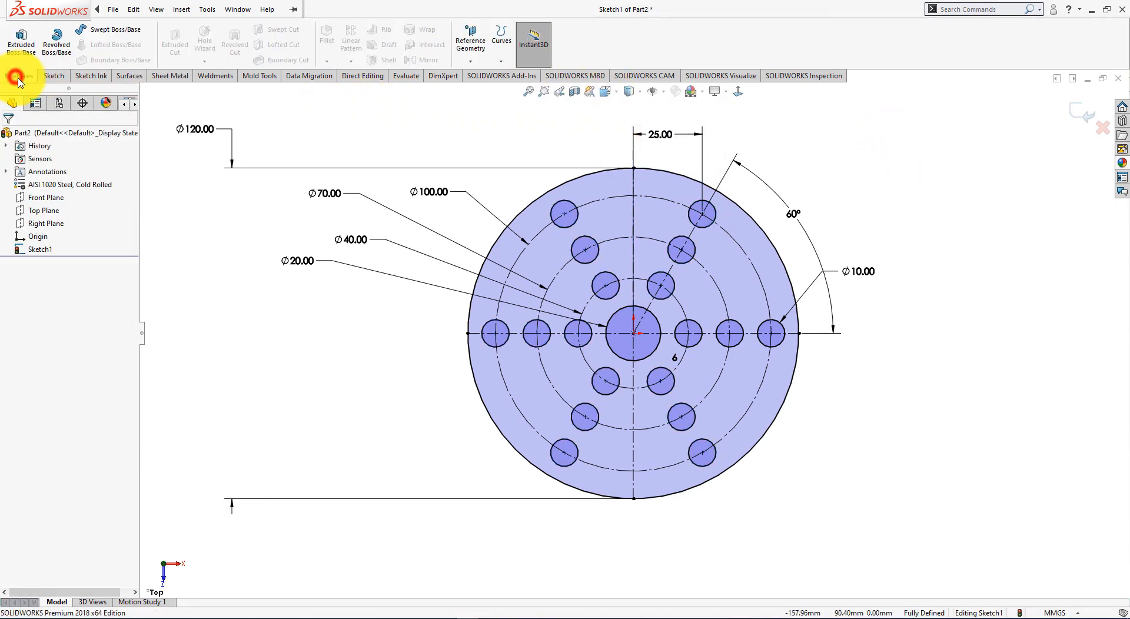
{"action": "left_click", "coordinate": [29, 37]}
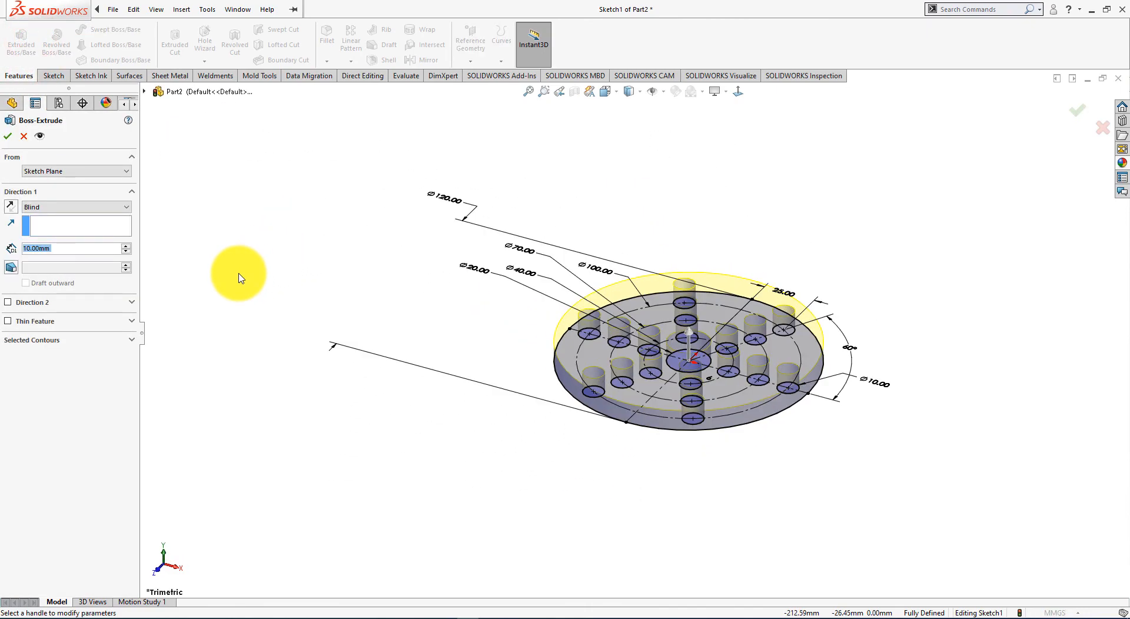
{"action": "left_click", "coordinate": [755, 618]}
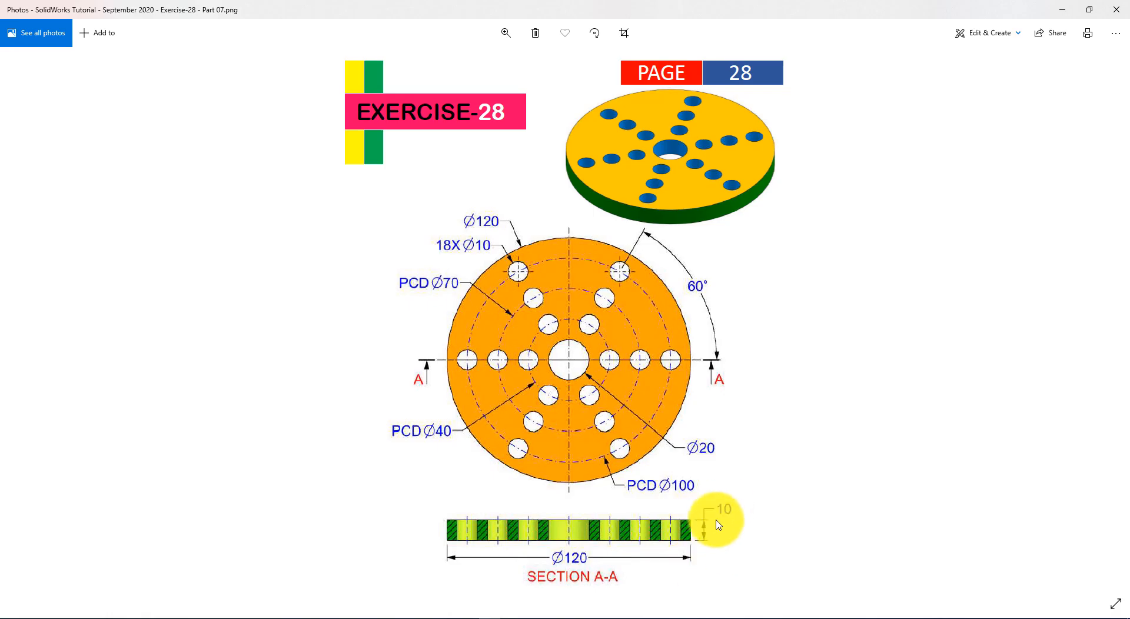
{"action": "key", "text": "alt+Tab"}
{"action": "left_click", "coordinate": [8, 137]}
{"action": "left_click", "coordinate": [282, 256]}
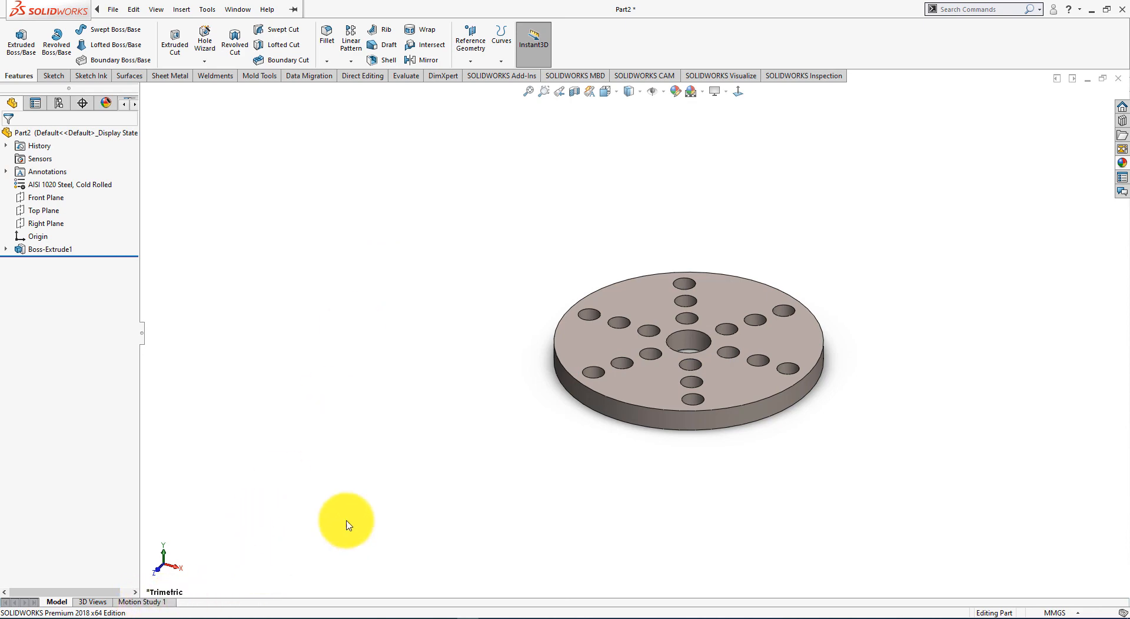
{"action": "key", "text": "alt+Tab"}
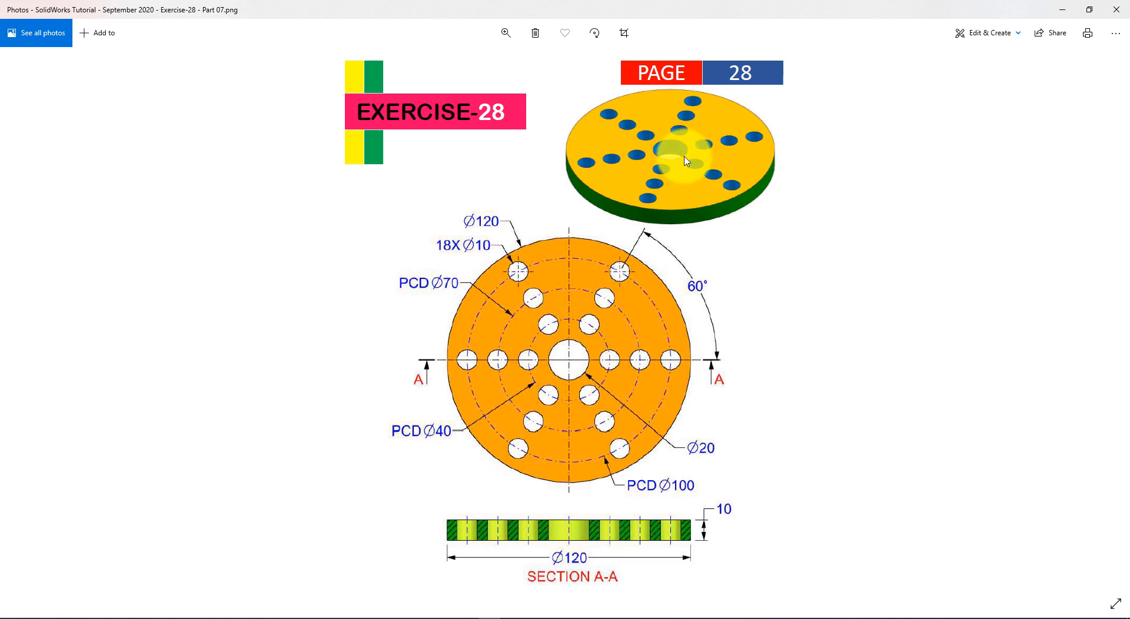
{"action": "key", "text": "alt+Tab"}
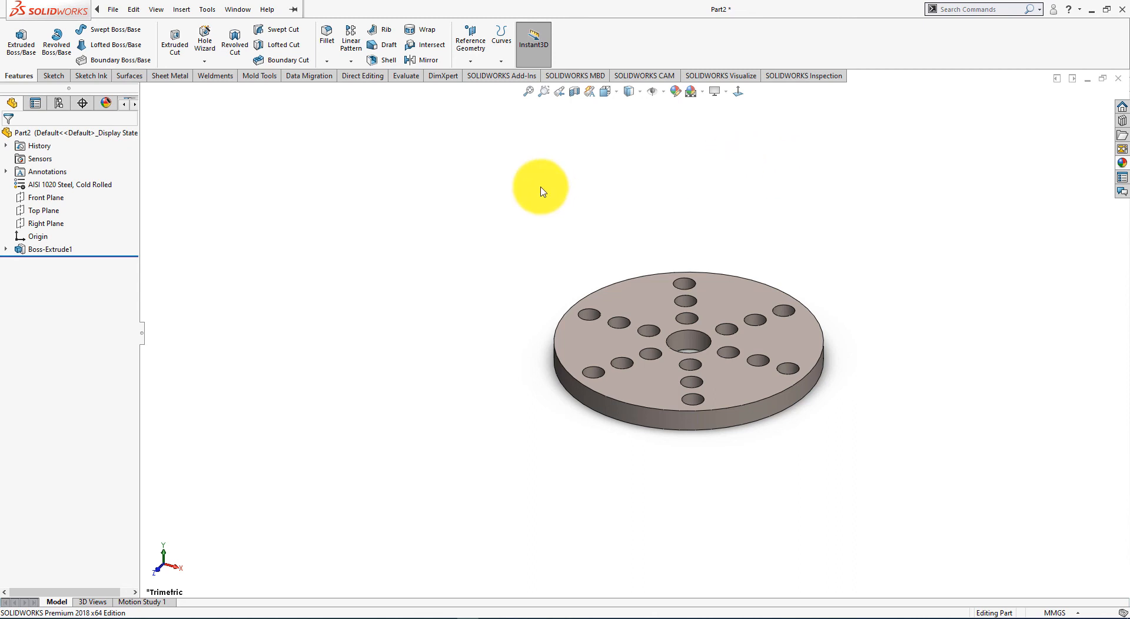
Create a rotate-model animation in Motion Study 1 with a 30-second duration and 0-second start time, and play it from the start
{"action": "left_click", "coordinate": [156, 603]}
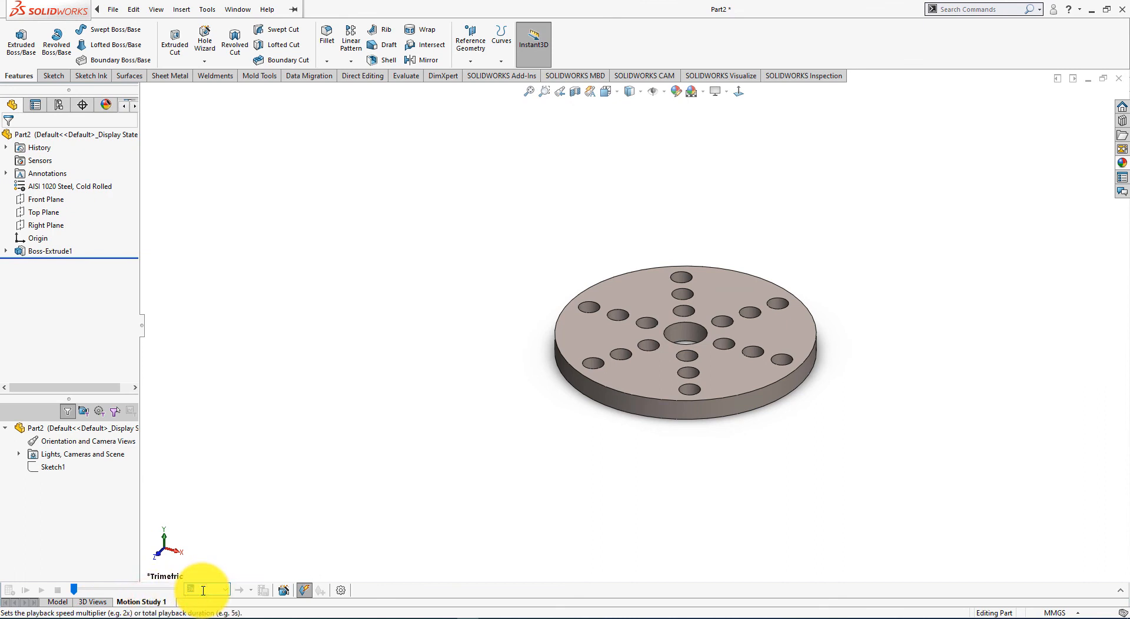
{"action": "left_click", "coordinate": [283, 590]}
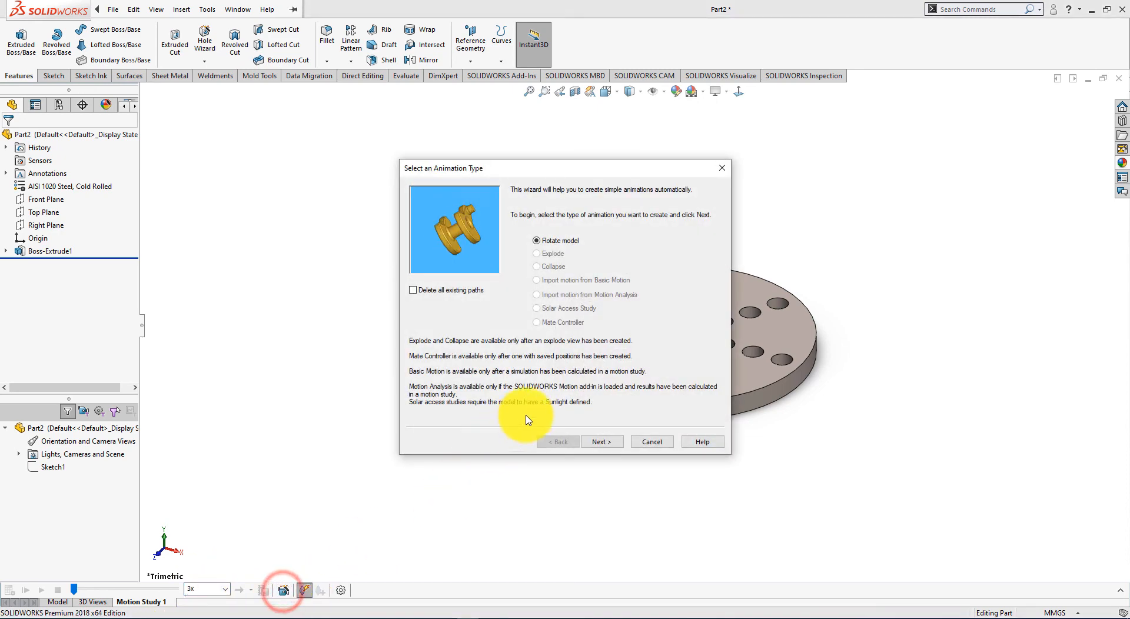
{"action": "left_click", "coordinate": [616, 442]}
{"action": "left_click_drag", "start_coordinate": [534, 172], "coordinate": [178, 93]}
{"action": "left_click", "coordinate": [307, 366]}
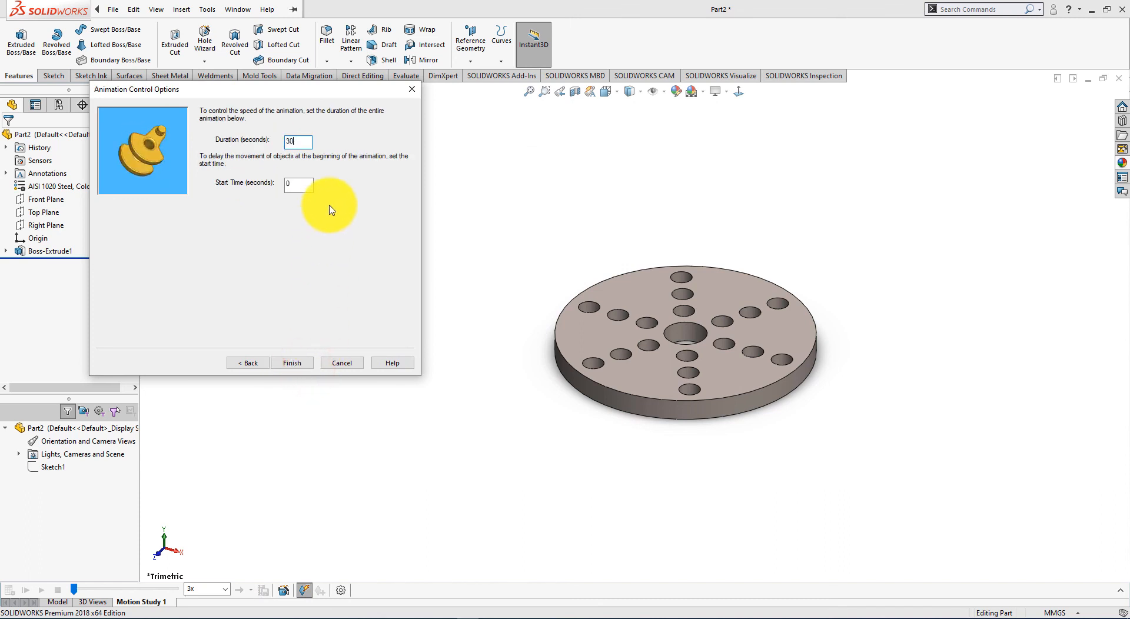
{"action": "left_click", "coordinate": [291, 364]}
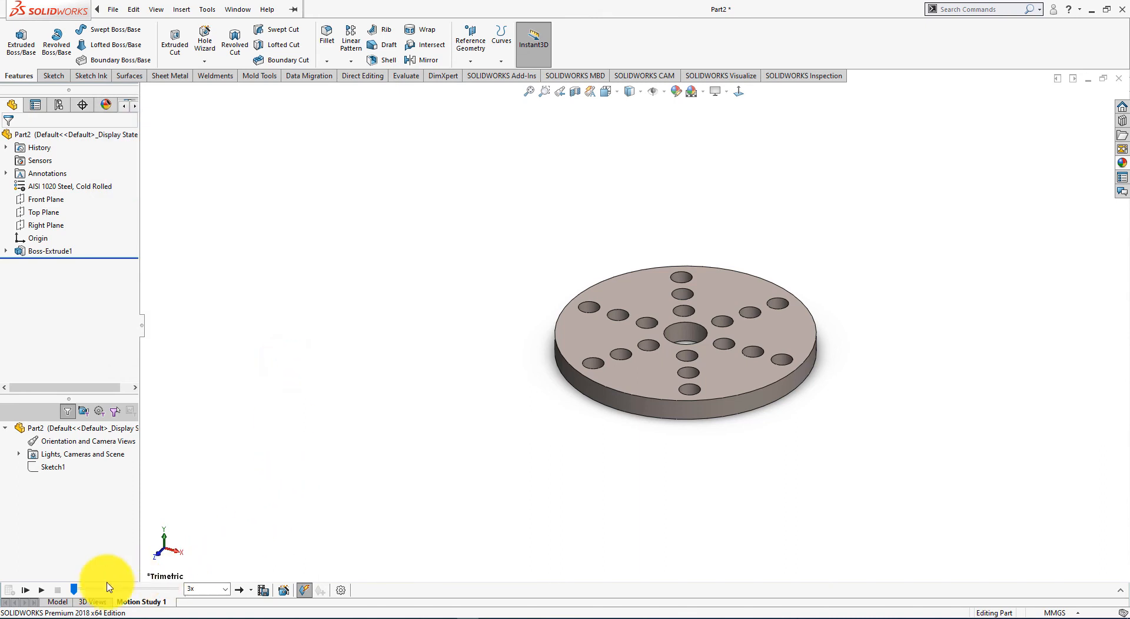
{"action": "left_click", "coordinate": [25, 591]}
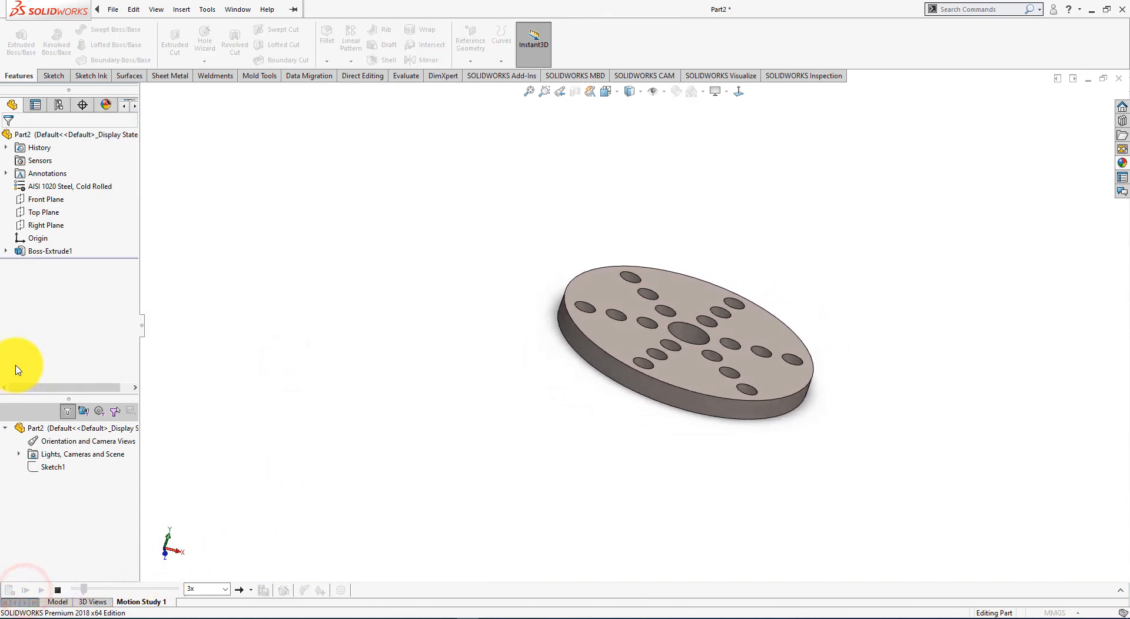